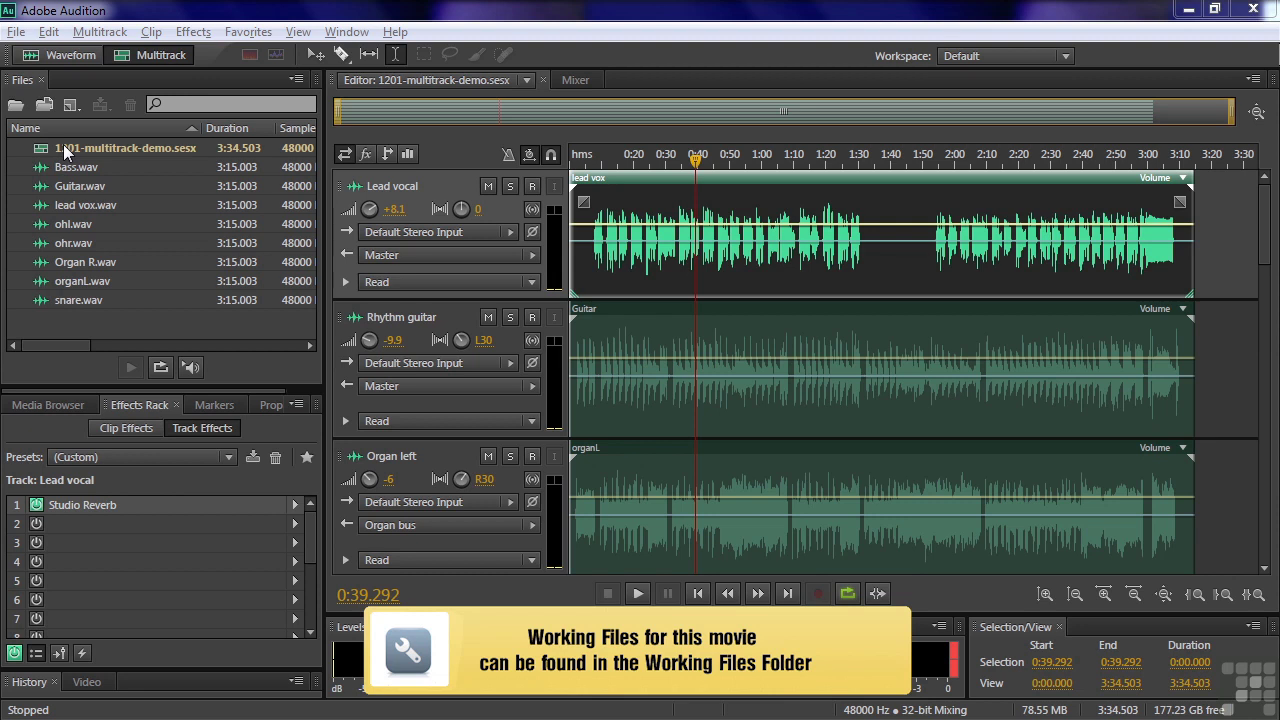
Step: Locate 1201-multitrack-demo.sesx in the multitrack sessions folder of the import dialog, and close the dialog without importing
double_click(121, 318)
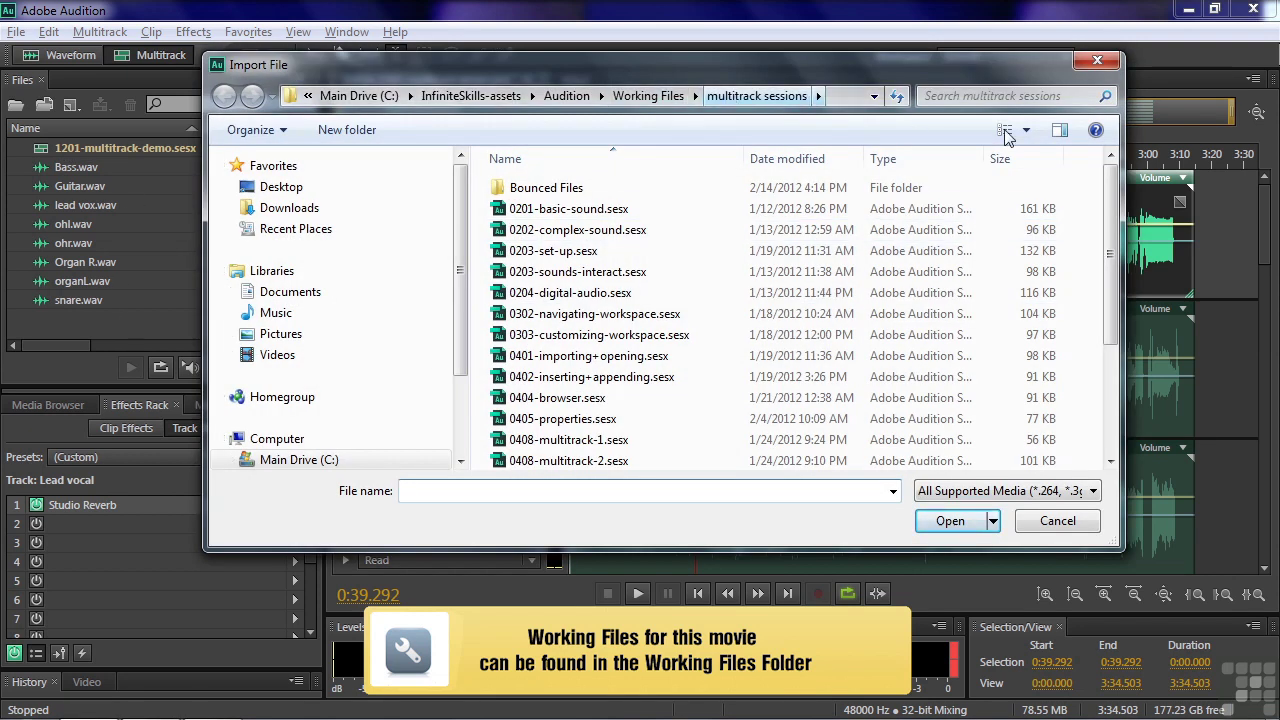
scroll(800, 425, down, 3)
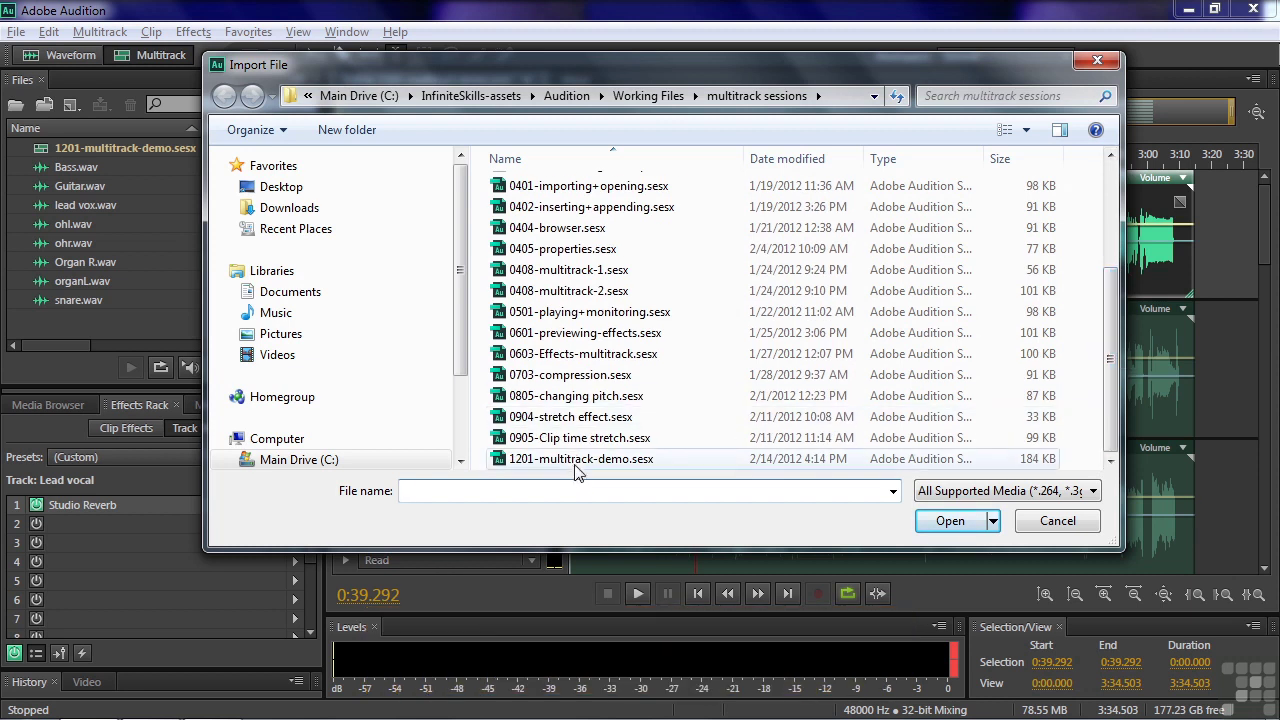
click(1050, 521)
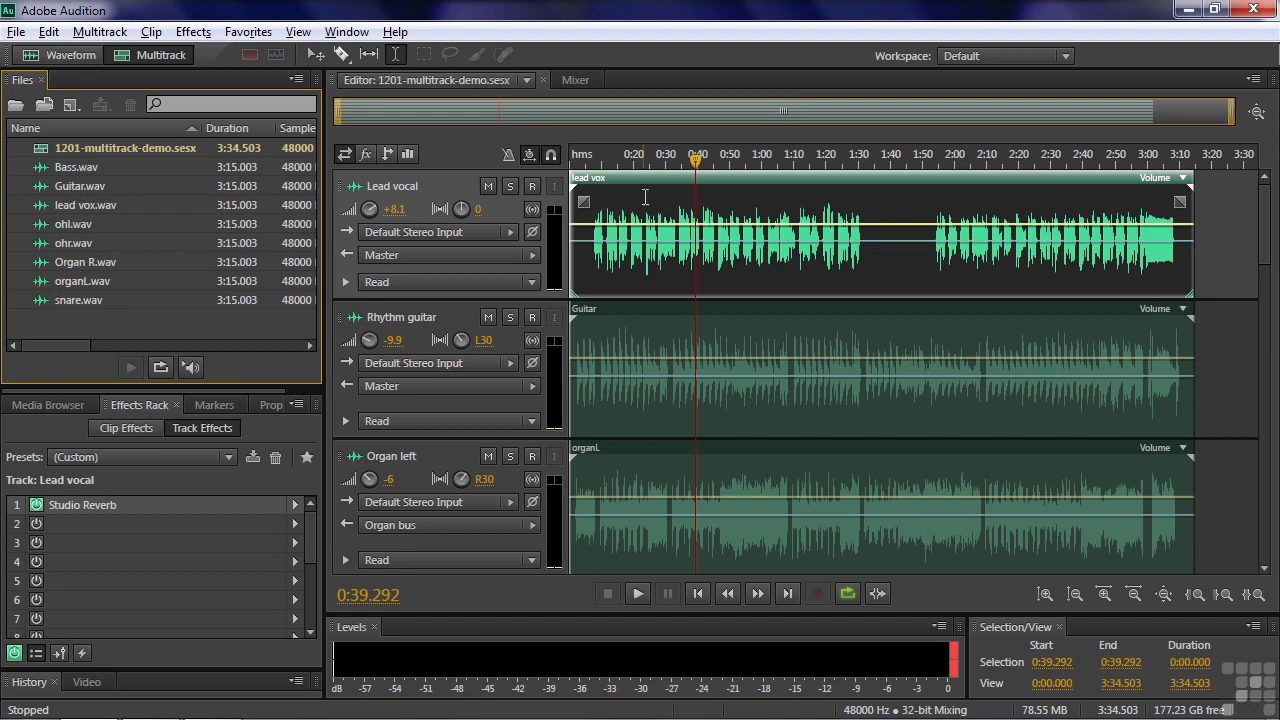
drag(1264, 262, 1263, 205)
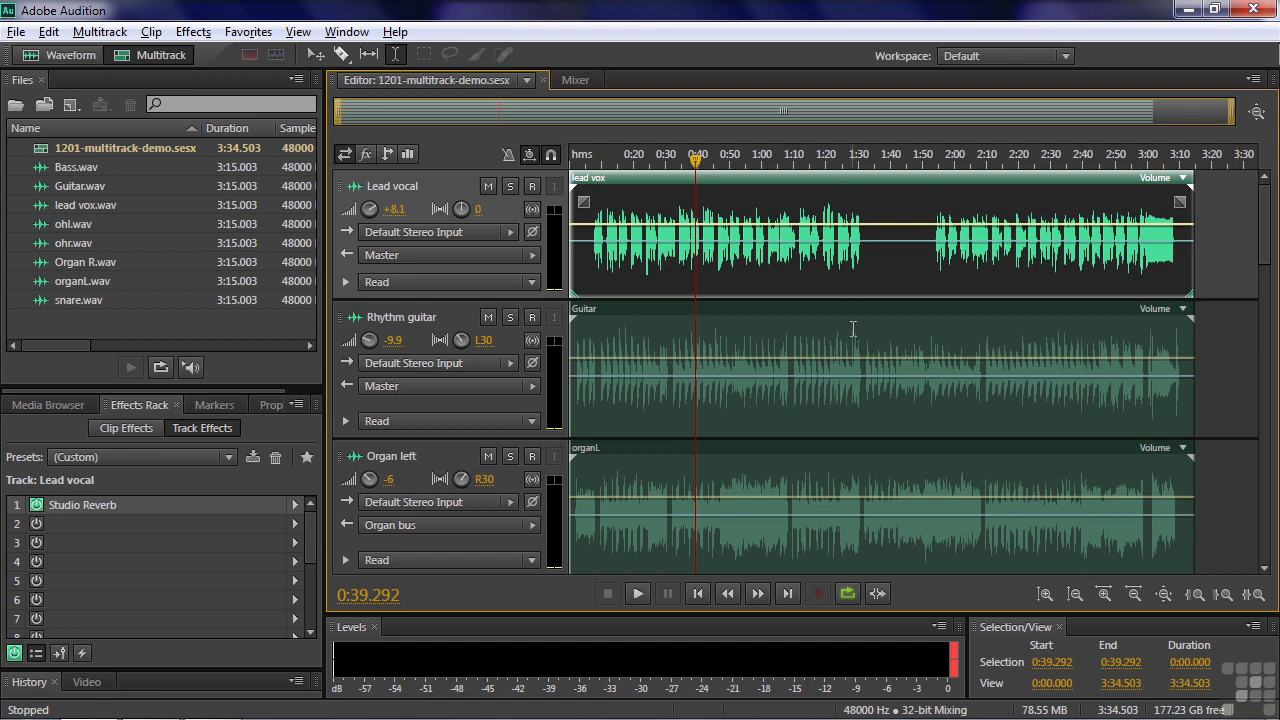
mouse_move(1266, 243)
mouse_down()
mouse_move(1268, 430)
mouse_move(1262, 243)
mouse_up()
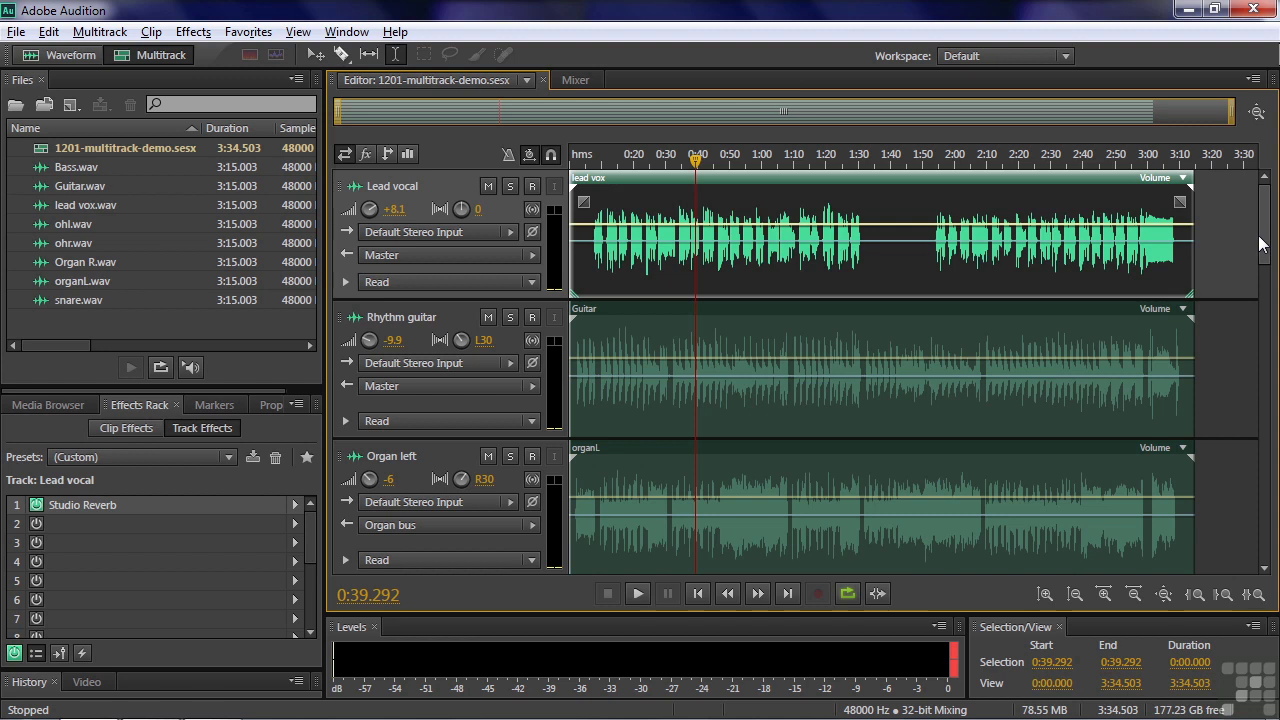
Step: Switch to the Northern Lights Recording web page, skim through the City Lights Band video to 0:24, and return to Audition
key(alt+Tab)
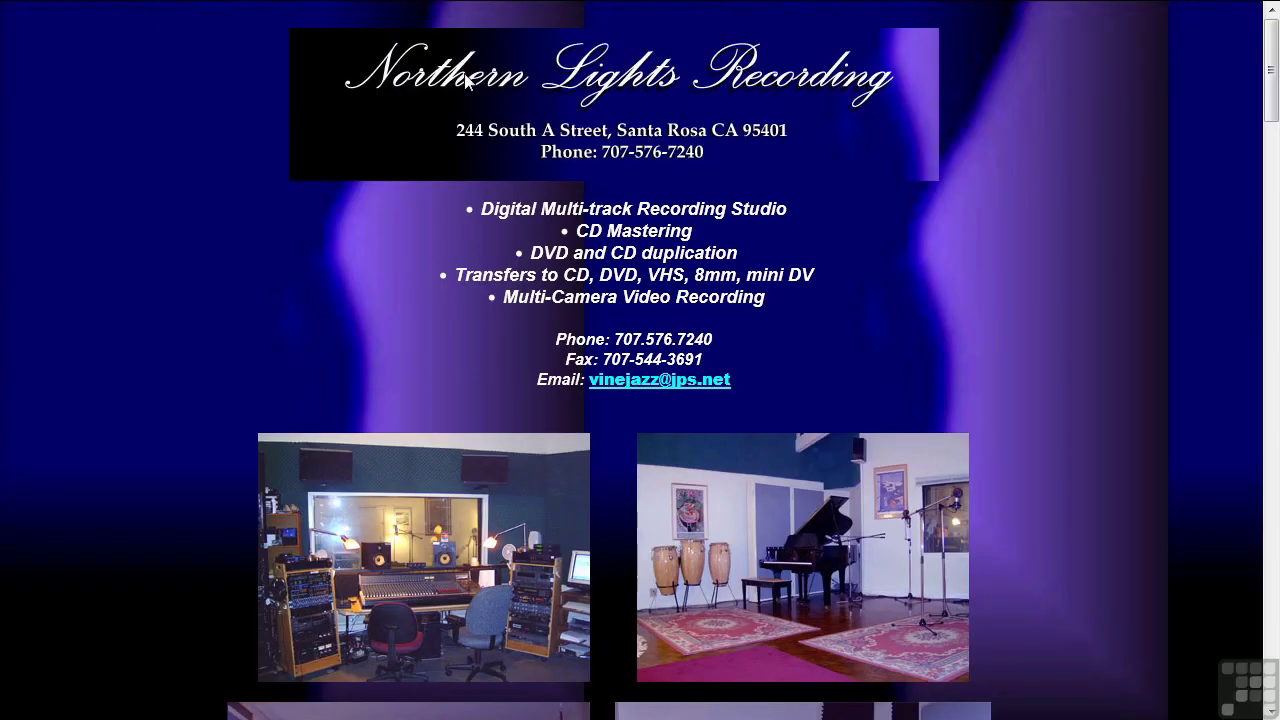
mouse_move(117, 16)
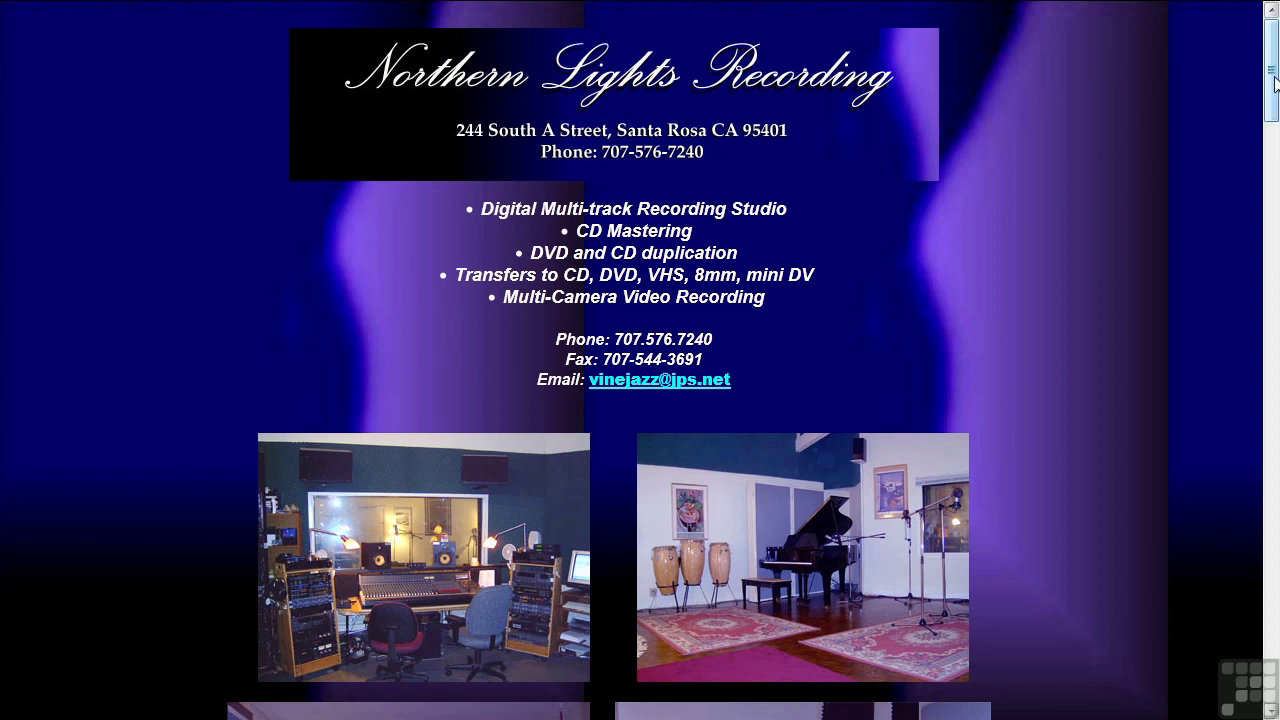
drag(1274, 84, 1274, 443)
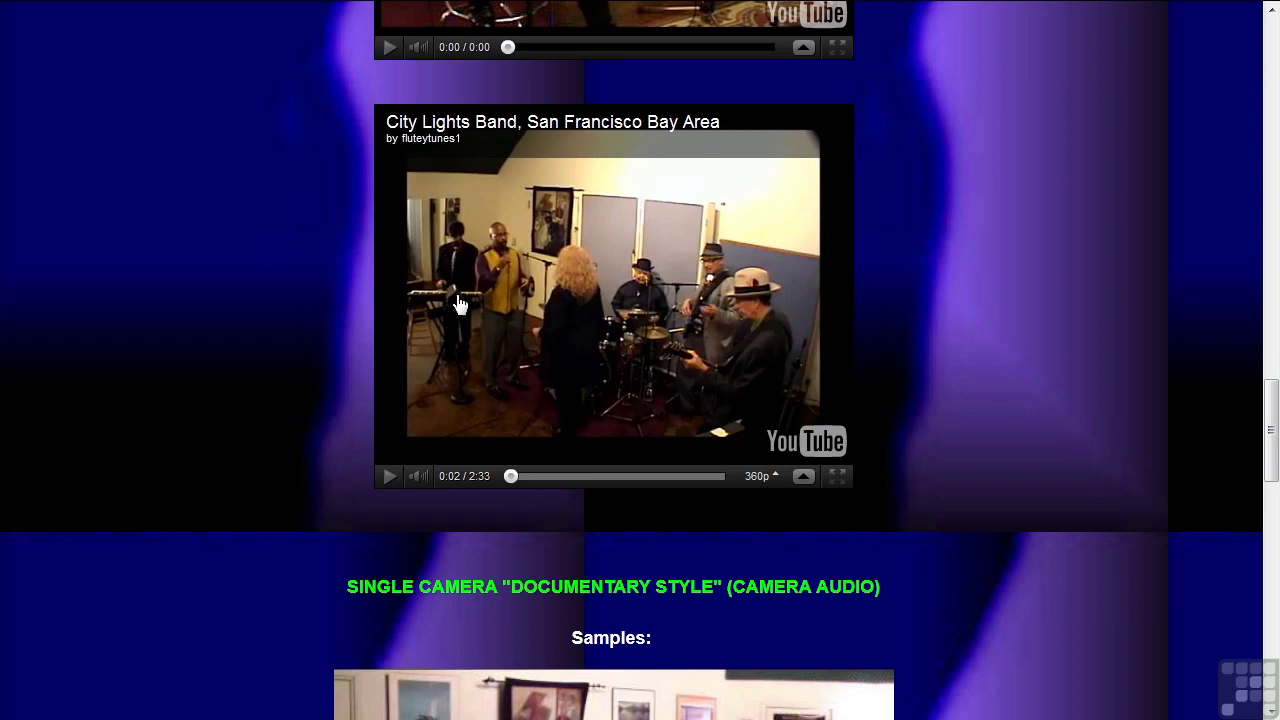
drag(512, 478, 528, 480)
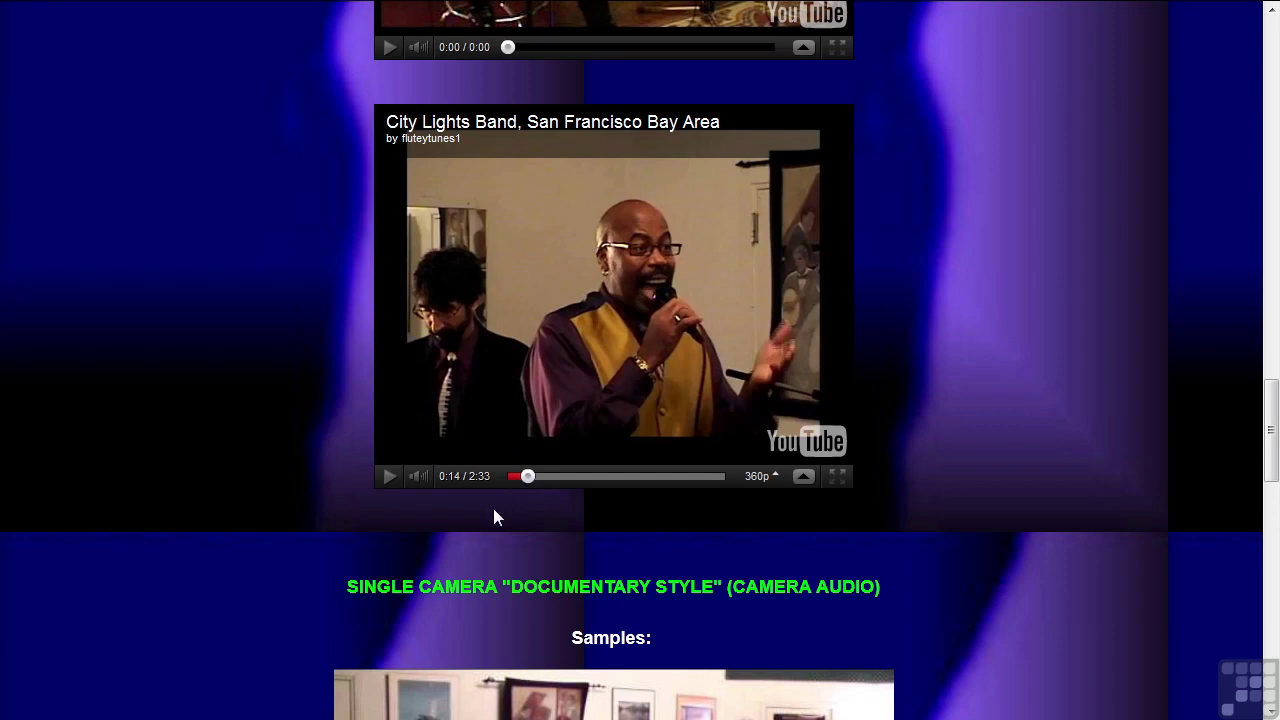
click(528, 477)
drag(530, 481, 541, 481)
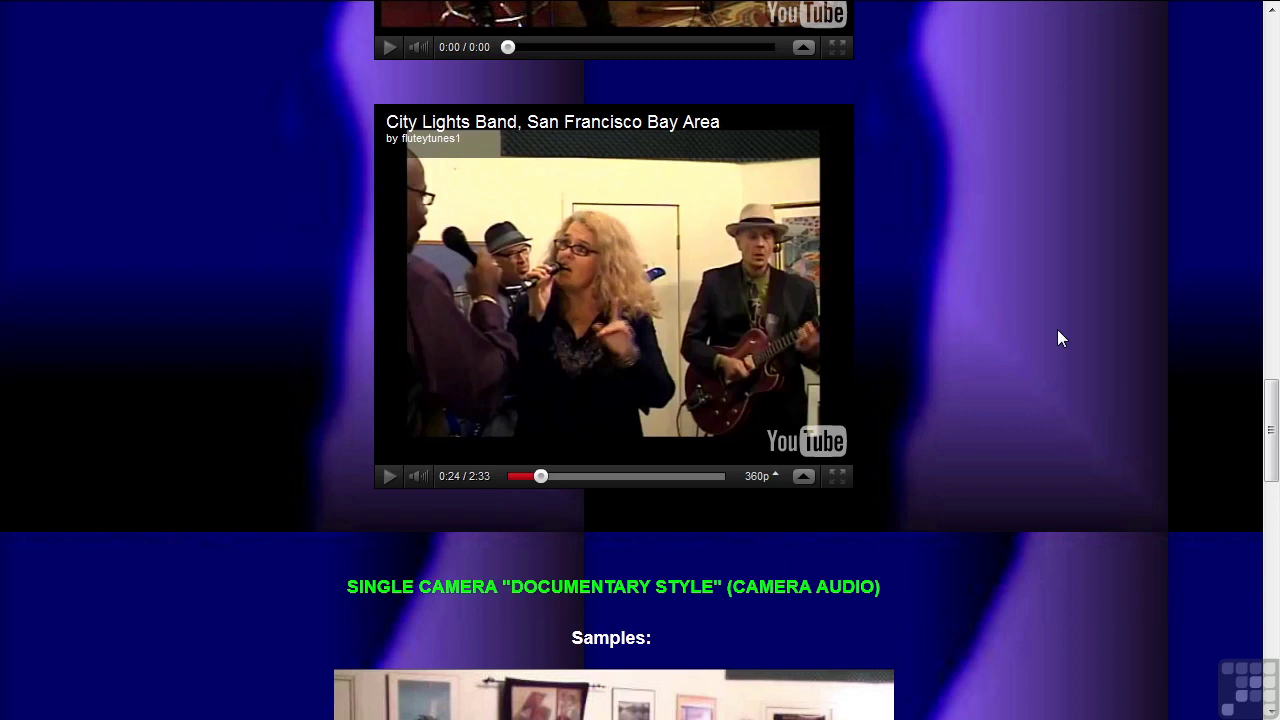
key(alt+Tab)
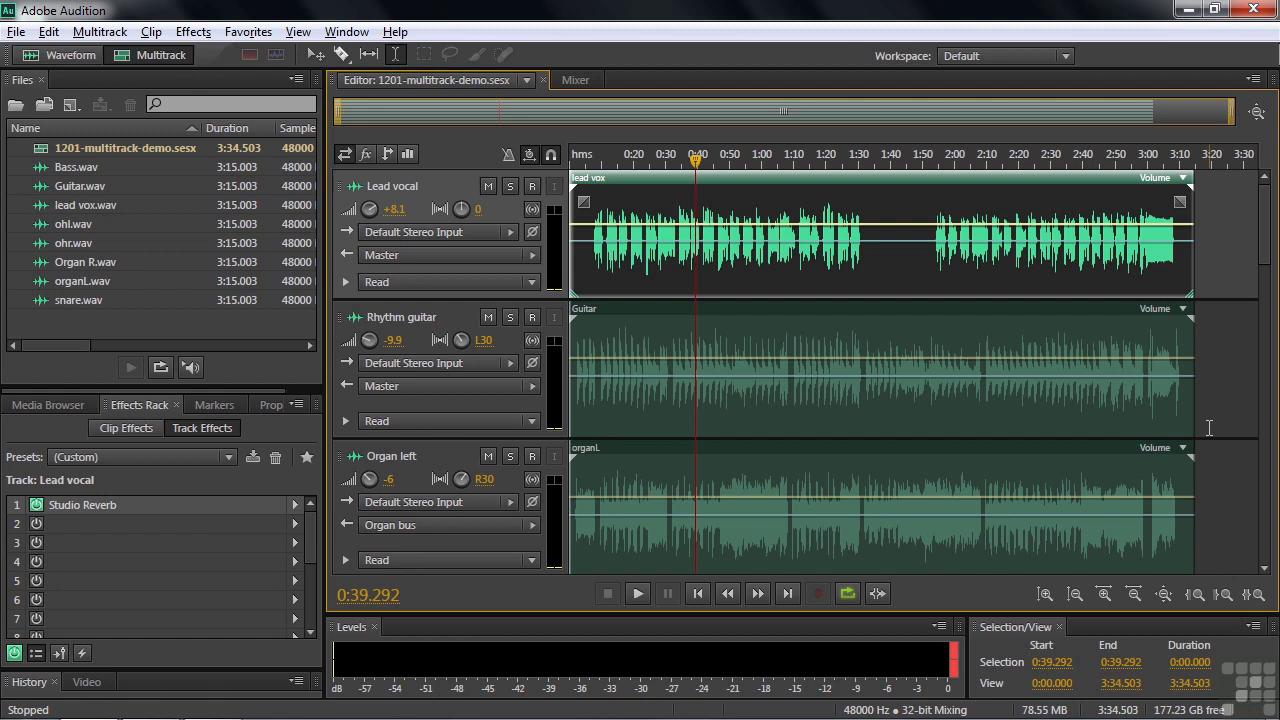
Step: Play a few seconds of the full multitrack mix from 0:39.292 and stop playback
mouse_move(1266, 263)
mouse_down()
mouse_move(1277, 368)
mouse_move(1264, 240)
mouse_up()
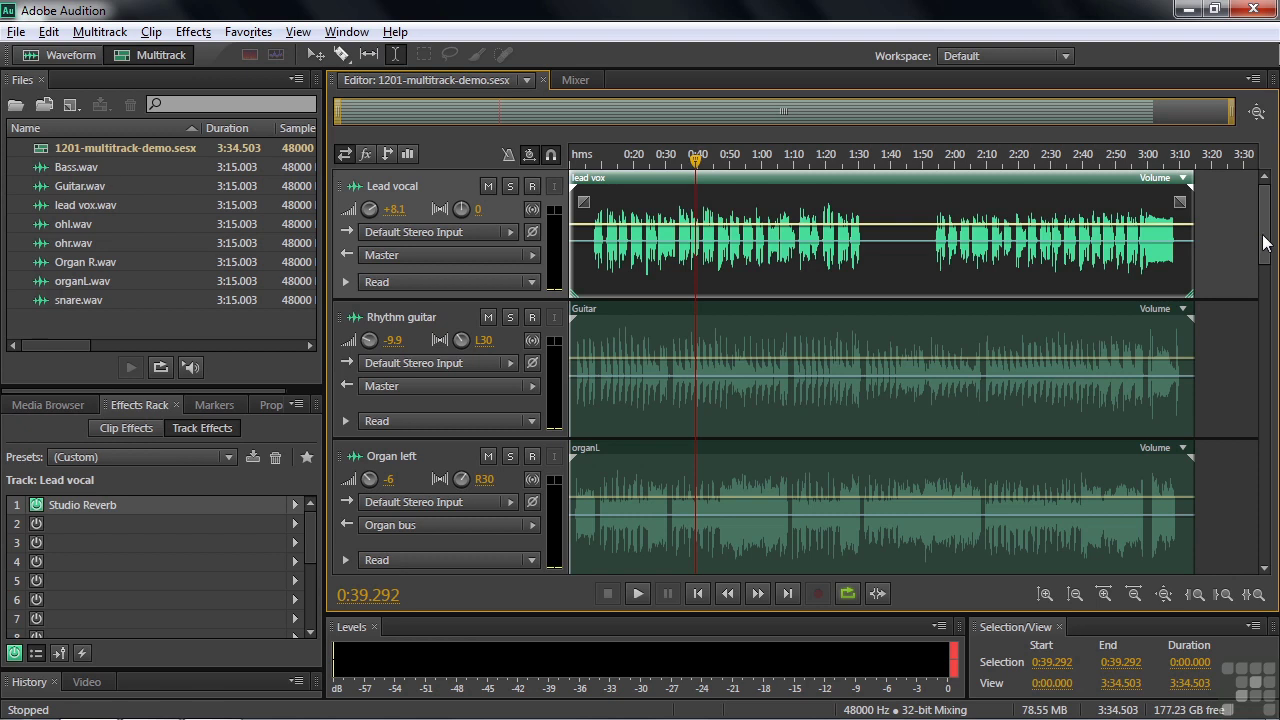
drag(1266, 230, 1271, 229)
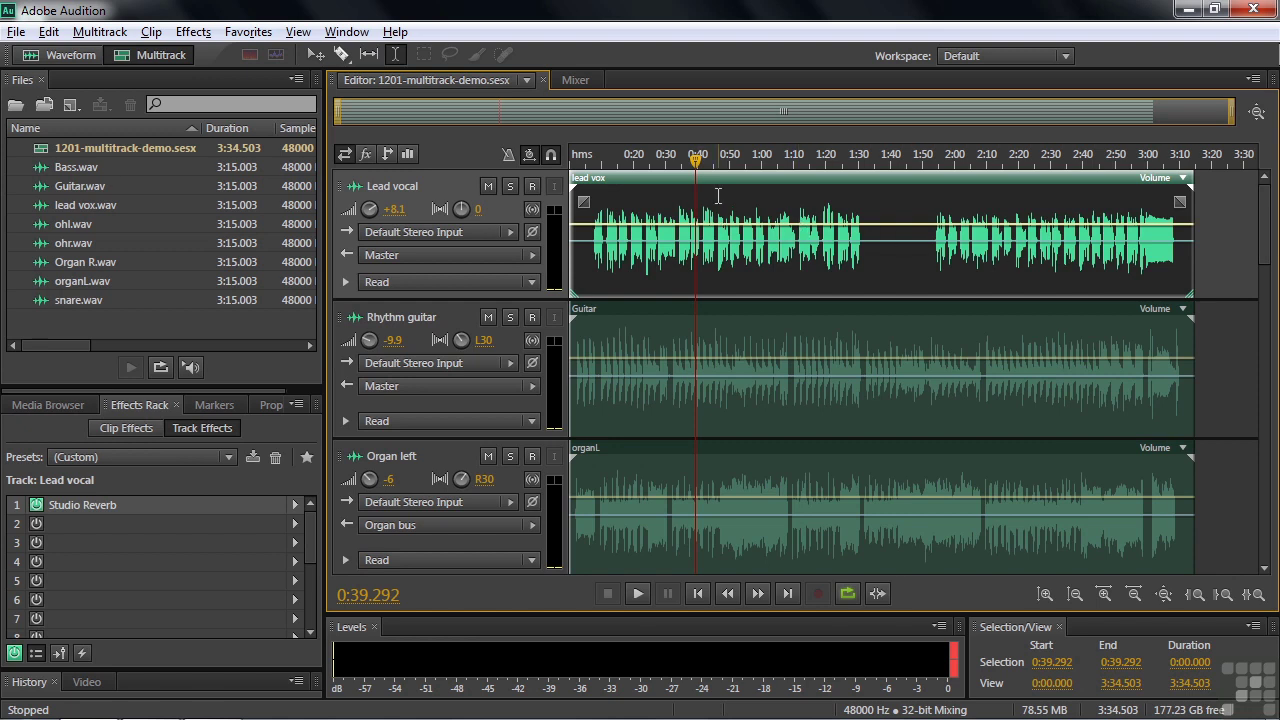
key(space)
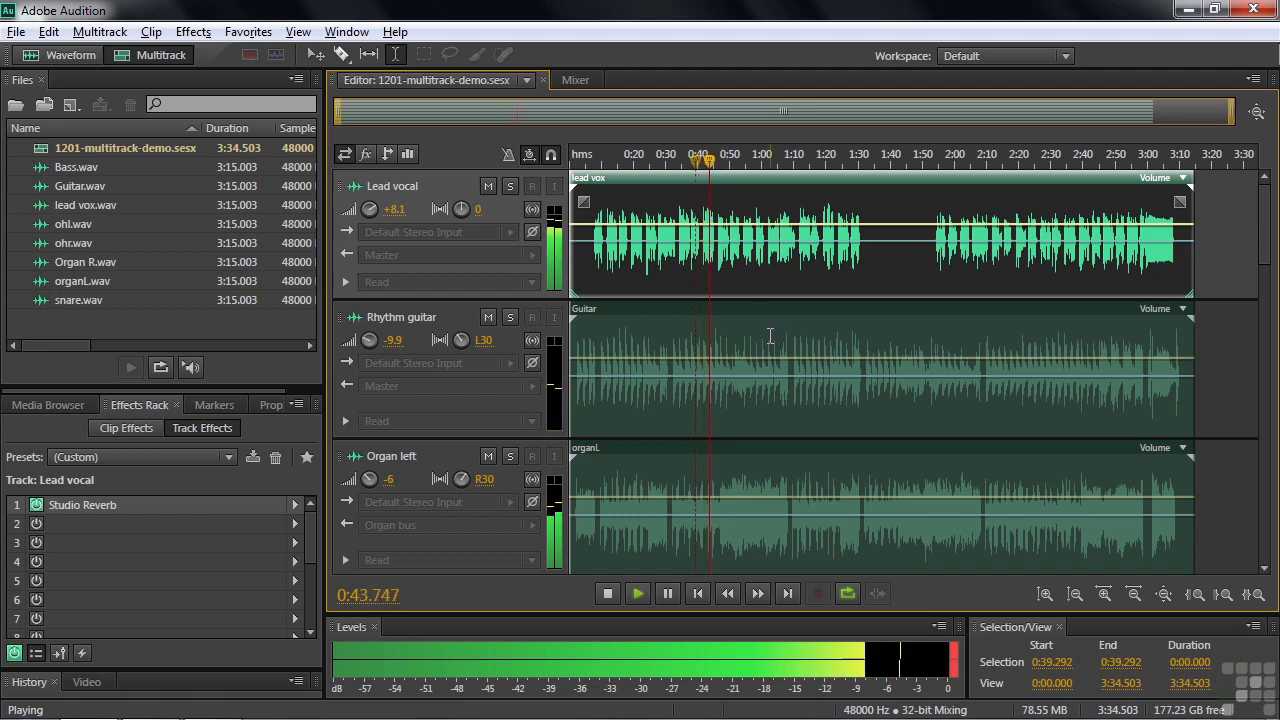
key(space)
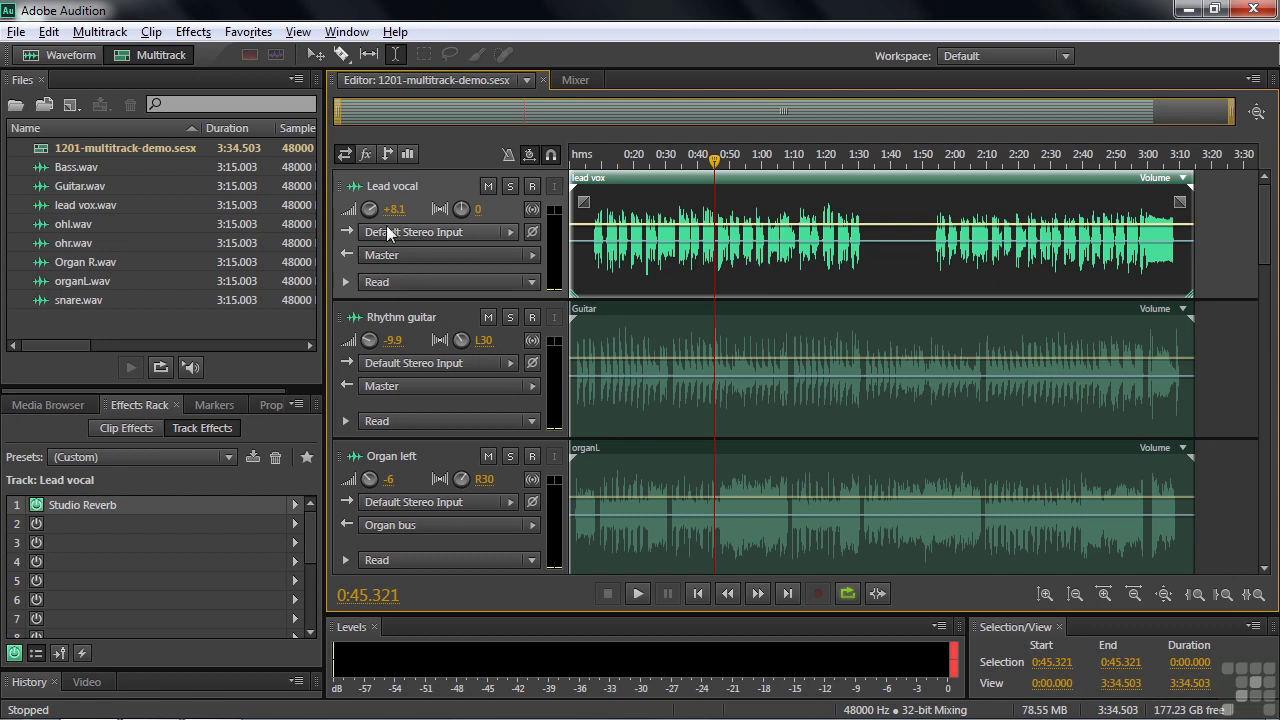
Step: Examine the Lead vocal track's volume setting and the available Amplitude and Compression effects without applying any
drag(388, 214, 402, 216)
drag(394, 210, 444, 214)
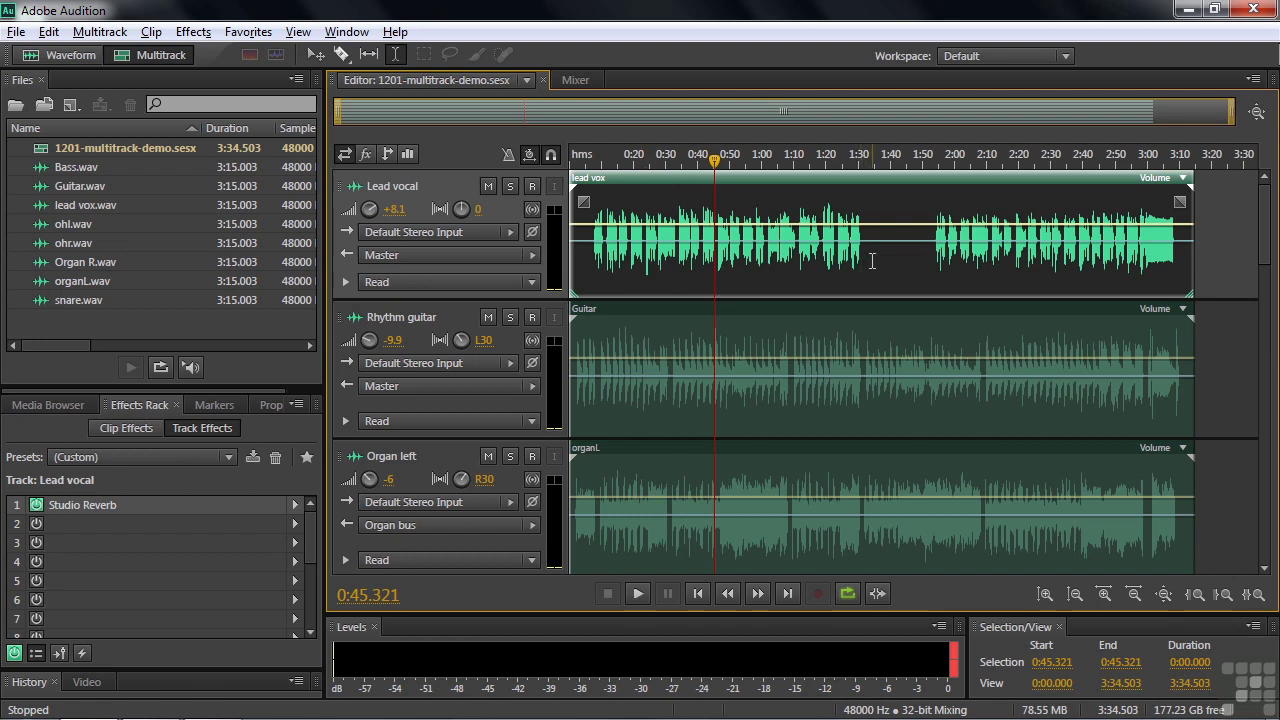
click(193, 32)
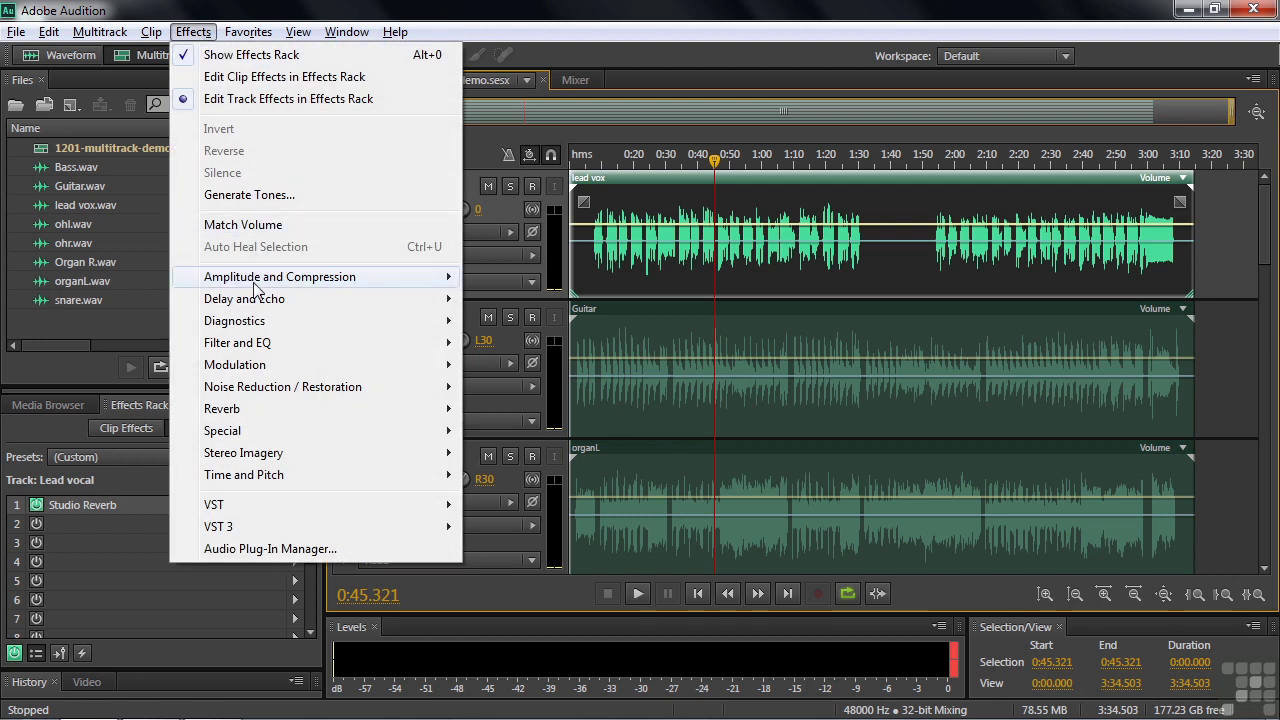
mouse_move(354, 277)
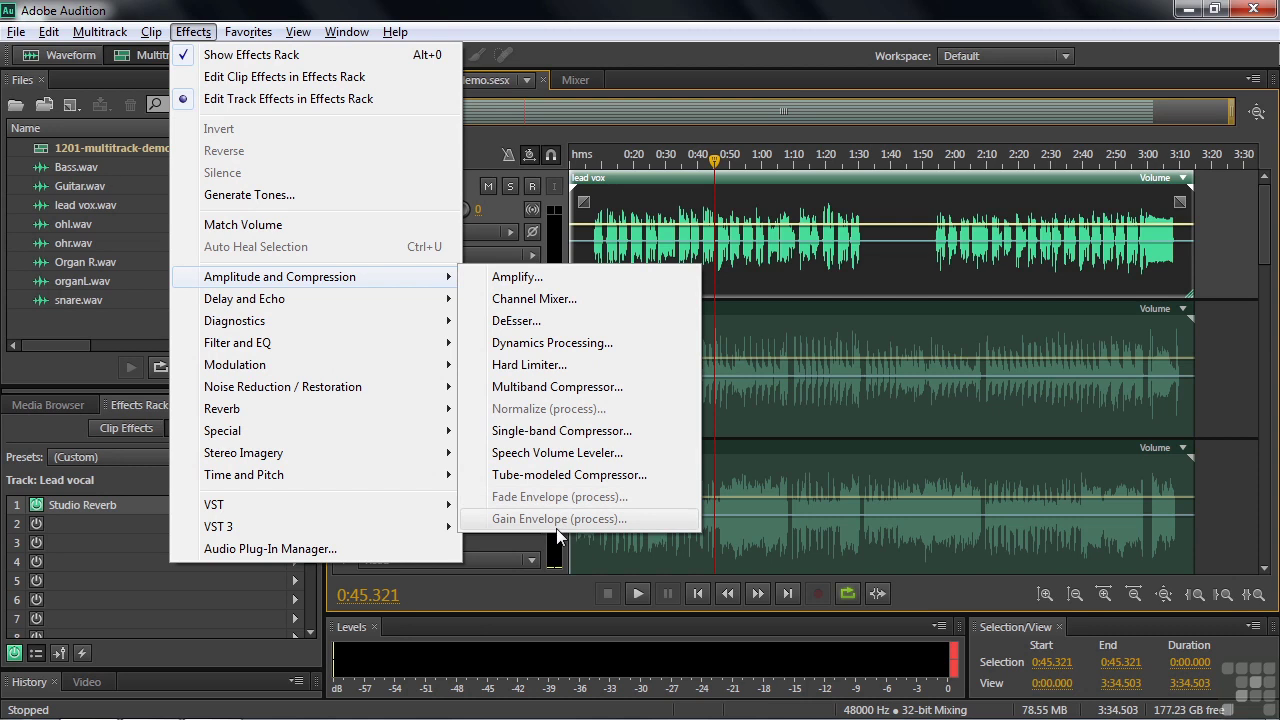
click(628, 25)
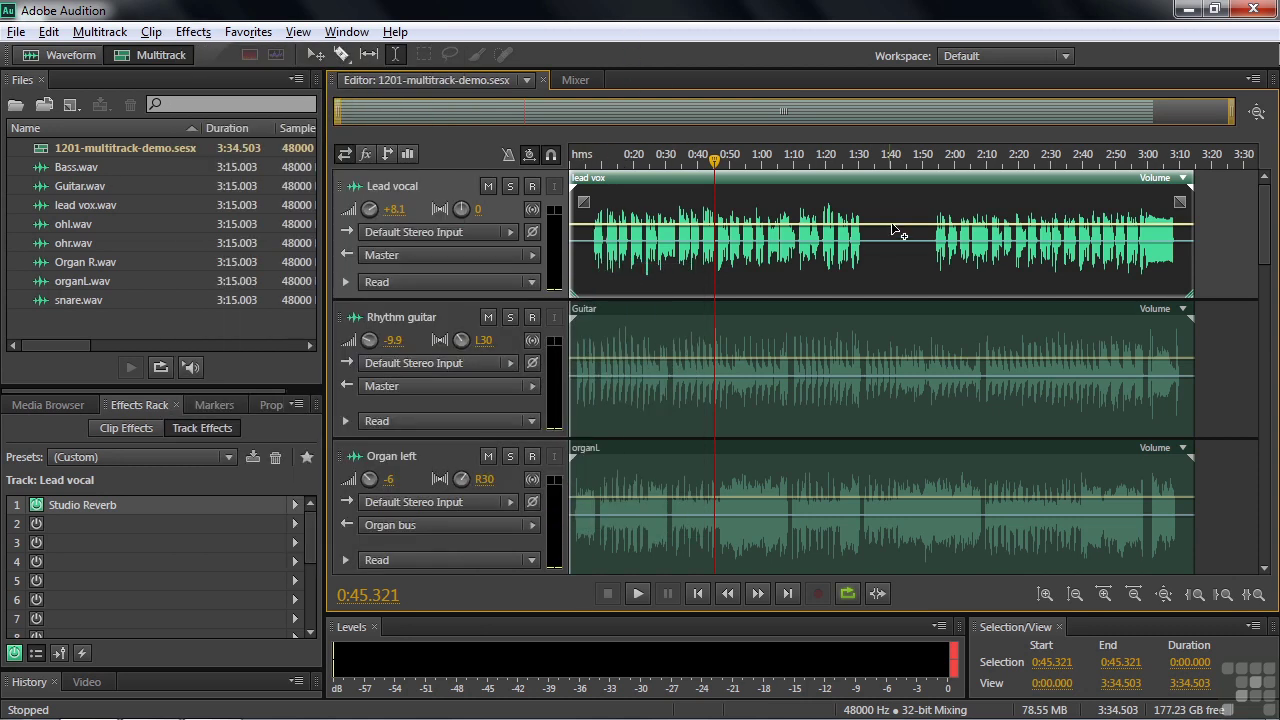
Step: Try keyframes on the lead vox clip's envelopes near 0:20 to 0:30, lowering the volume and panning to about R35.4
click(631, 225)
drag(667, 226, 657, 267)
click(631, 241)
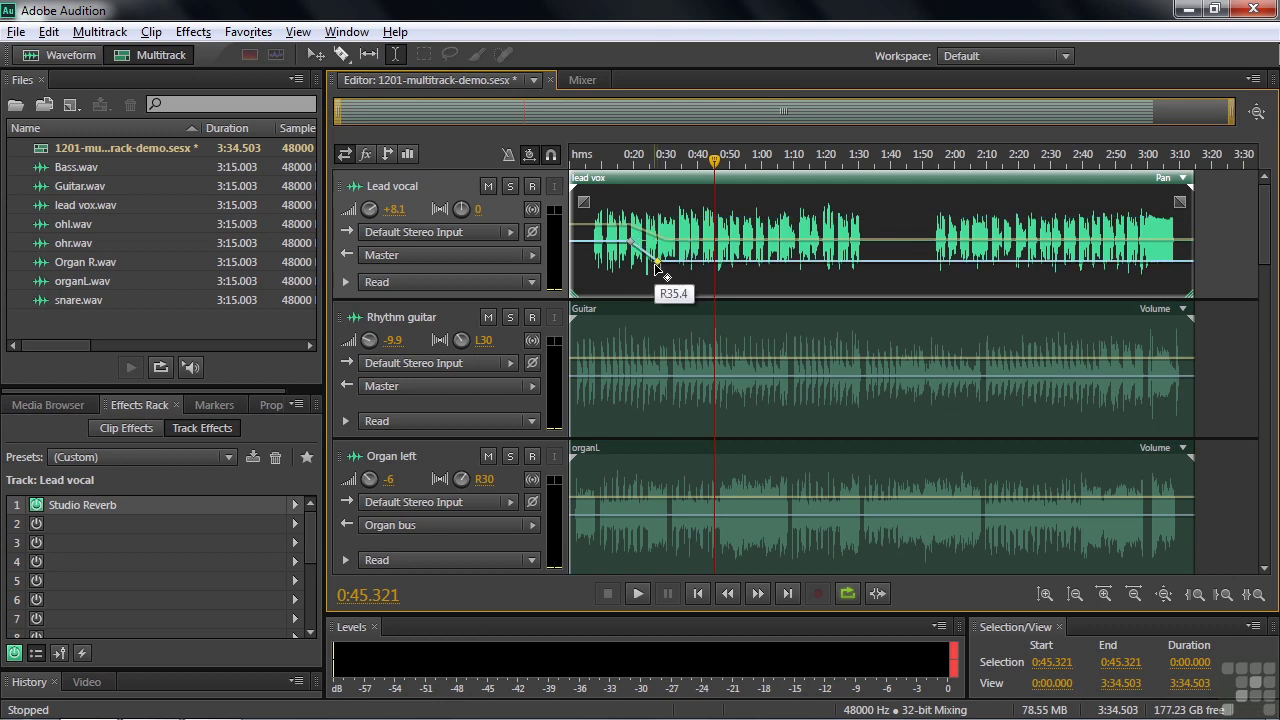
Step: Undo the volume and pan envelope edits on the lead vox clip
key(ctrl+z)
key(ctrl+z)
key(ctrl+z)
key(ctrl+z)
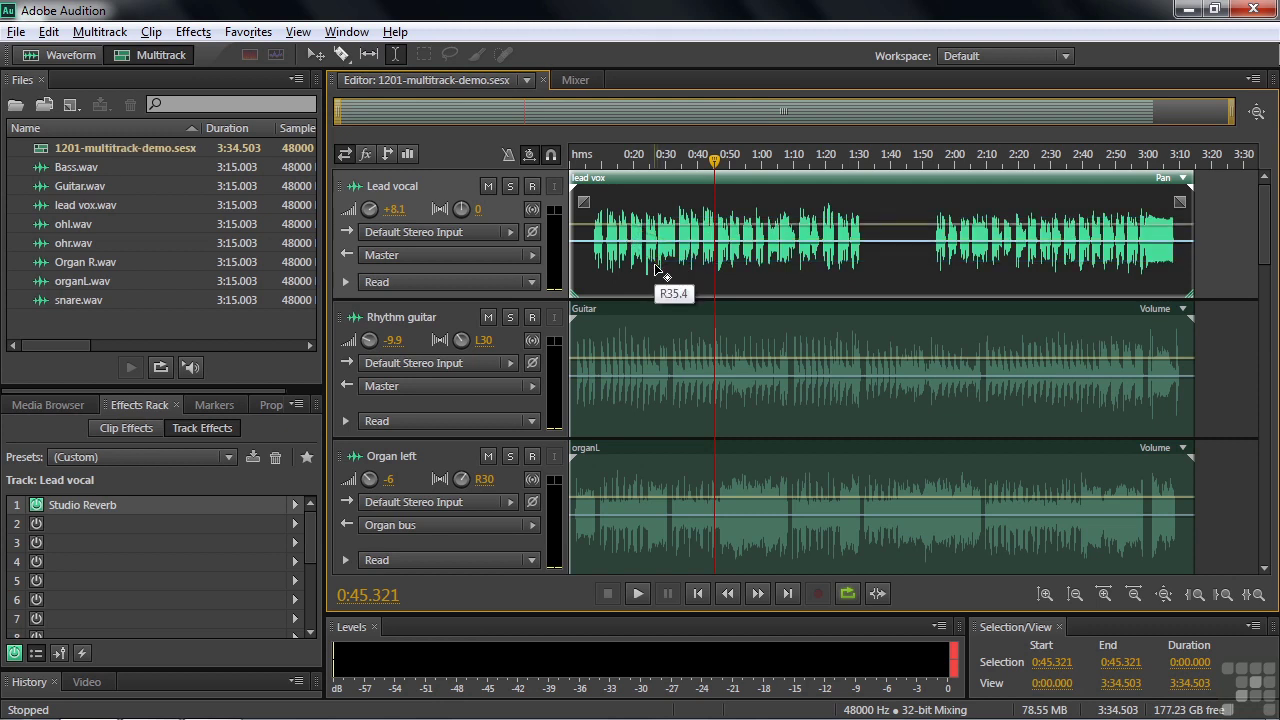
key(ctrl+z)
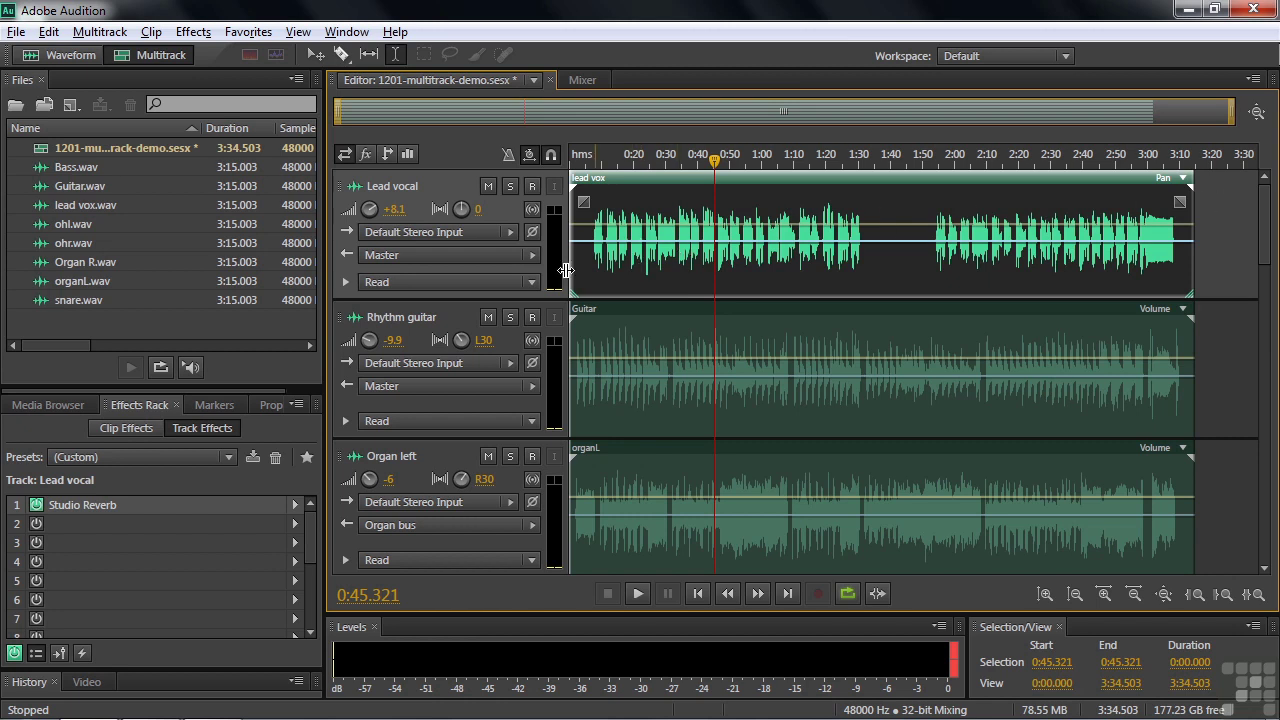
Step: Expand the Lead vocal track's automation lane to view its volume envelope, and collapse it again
click(345, 282)
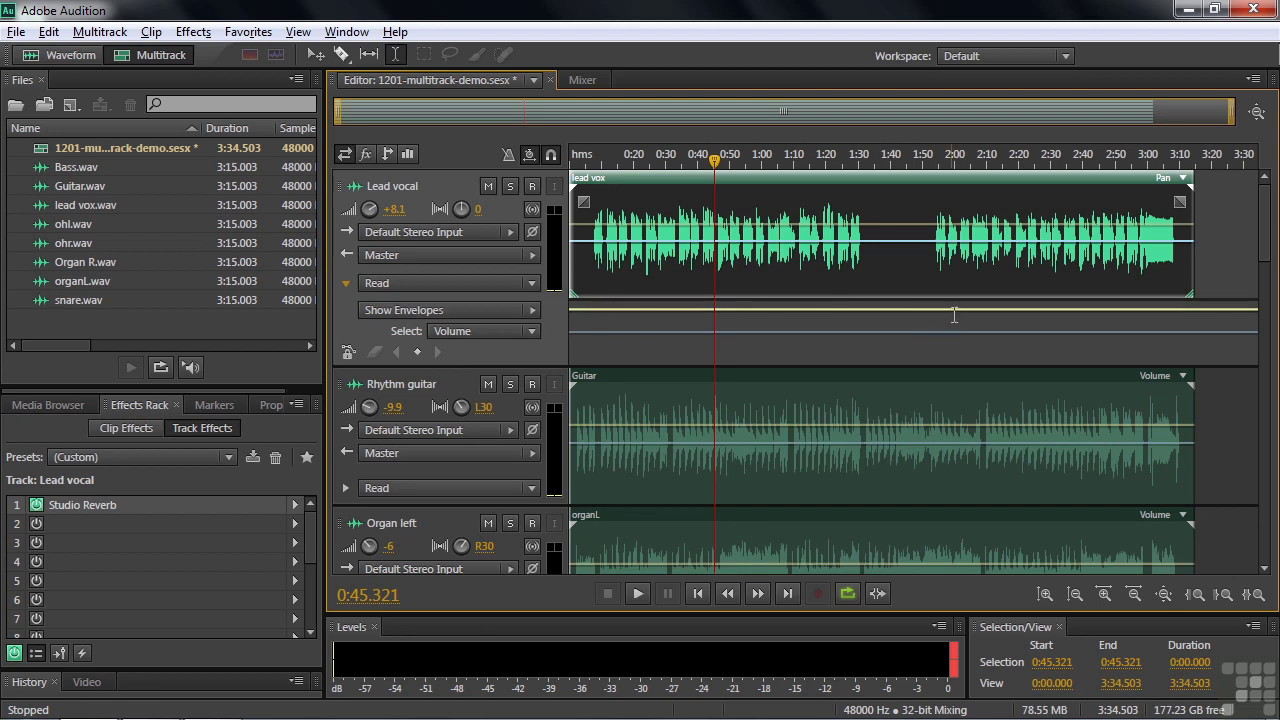
click(345, 283)
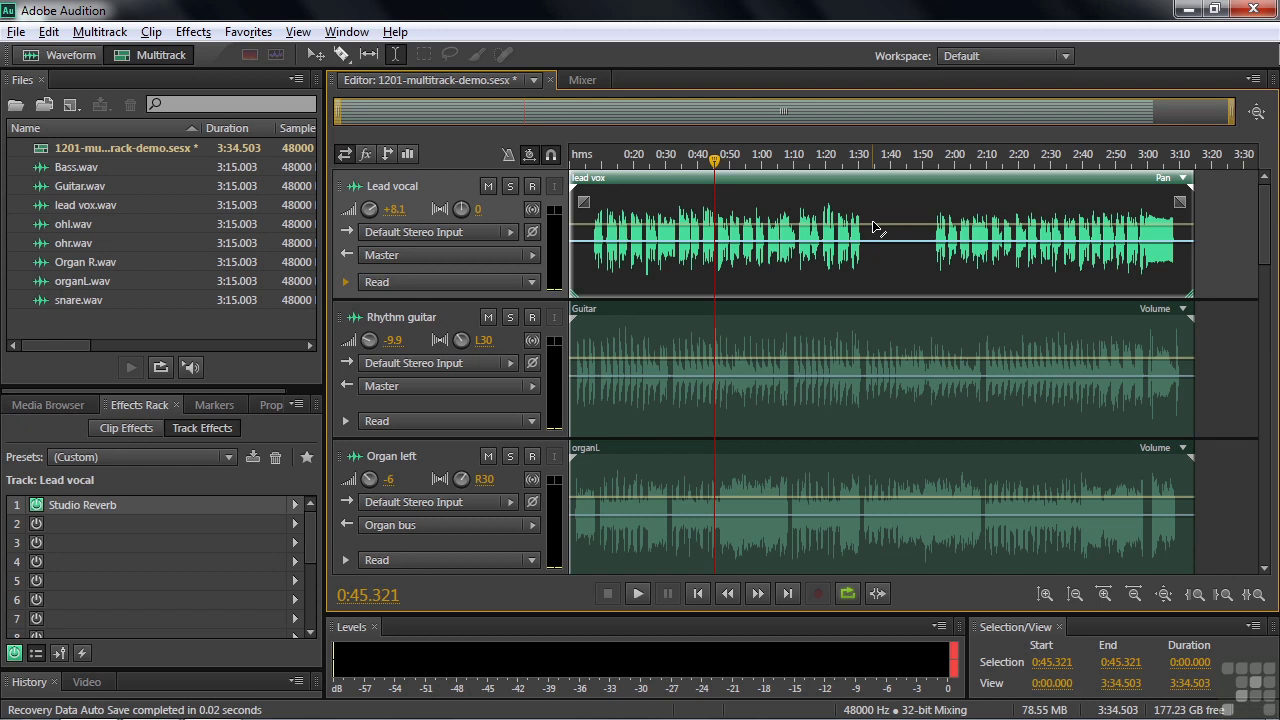
Step: Solo the Rhythm guitar track, listen to two short passages of it, and turn solo off
click(509, 317)
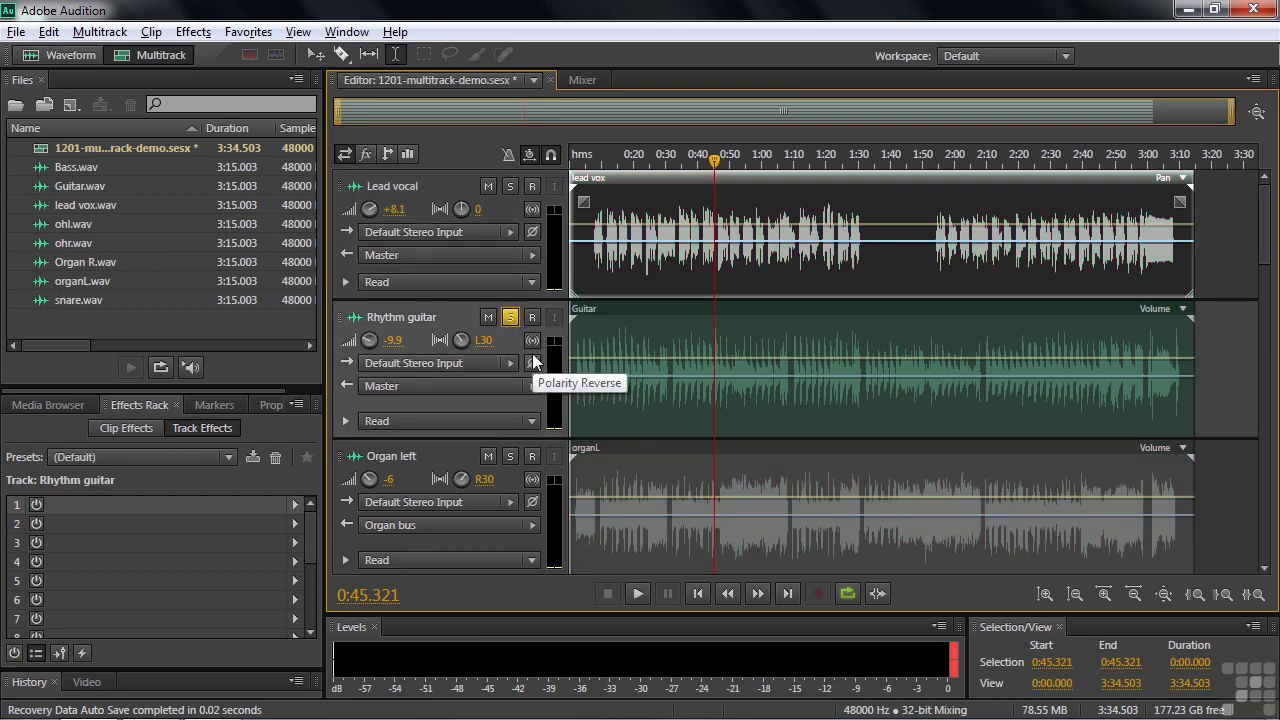
key(space)
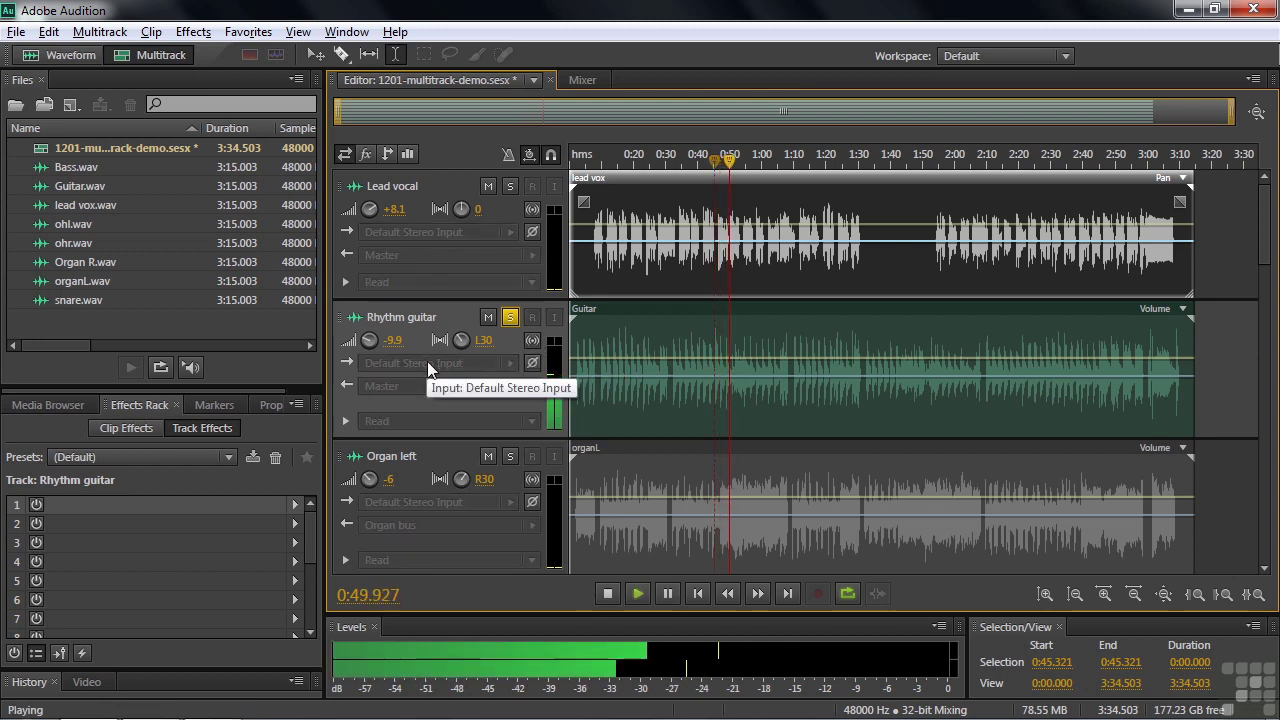
key(space)
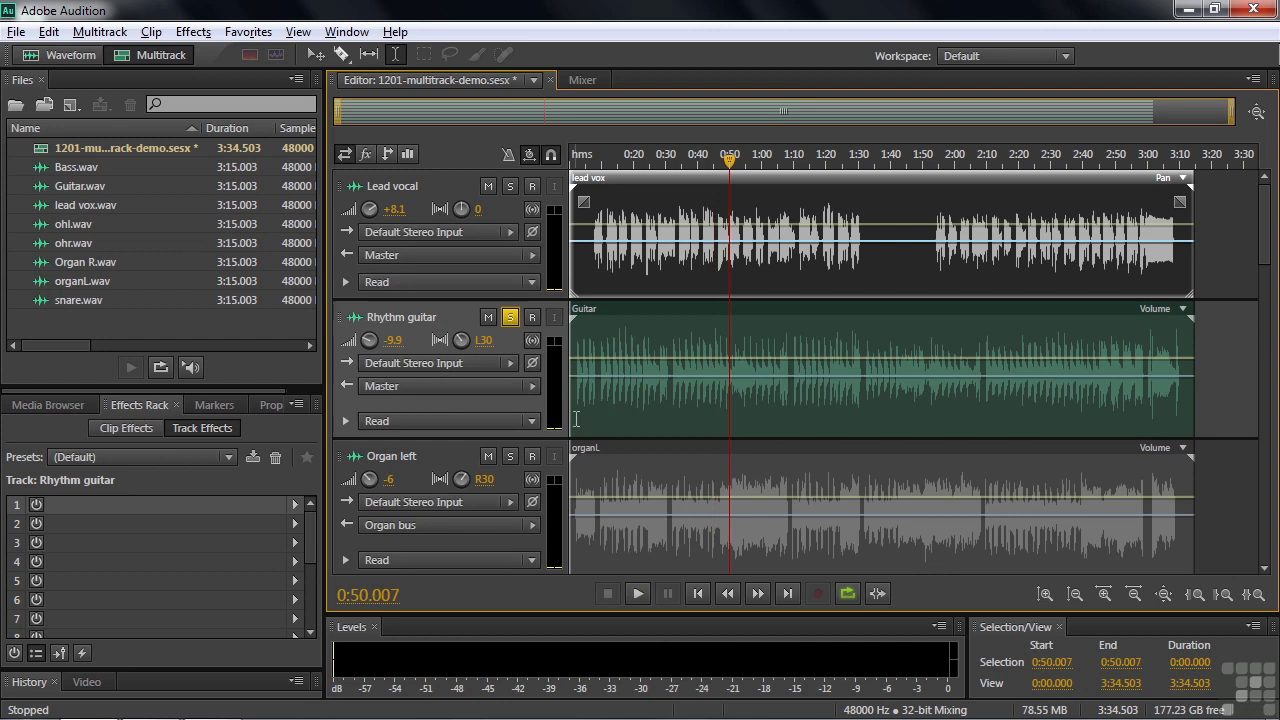
key(space)
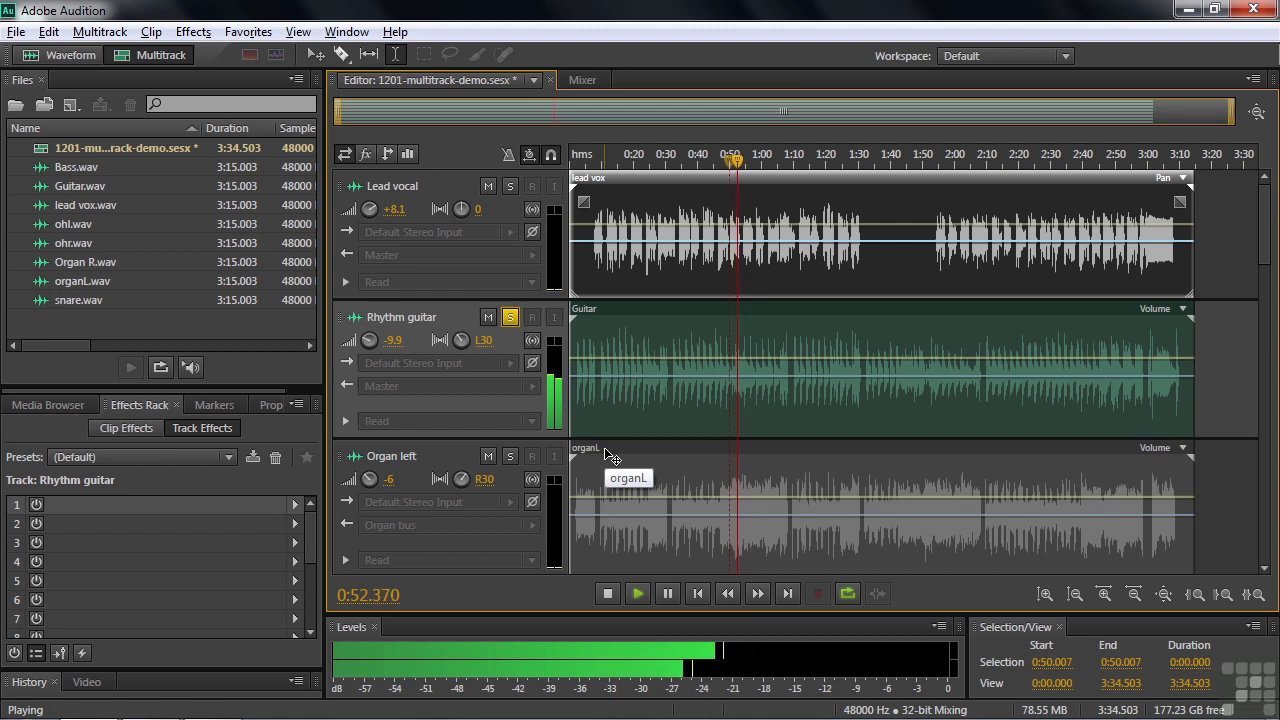
key(space)
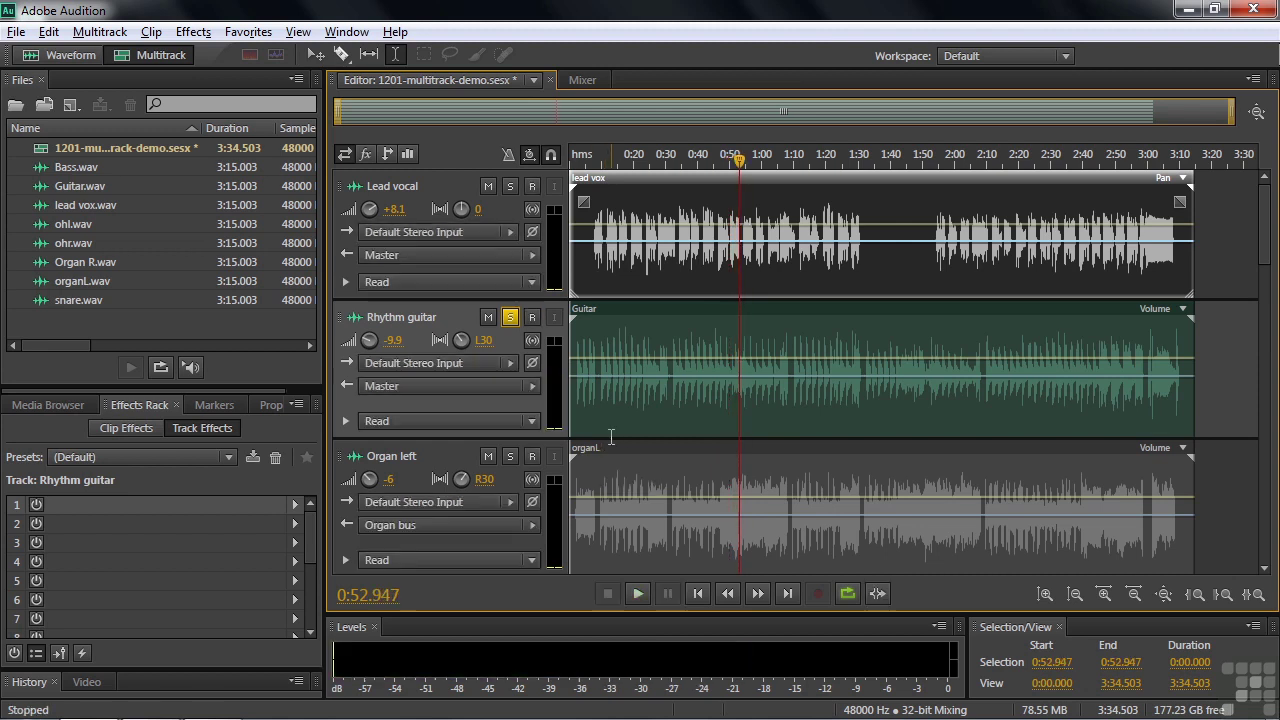
click(510, 317)
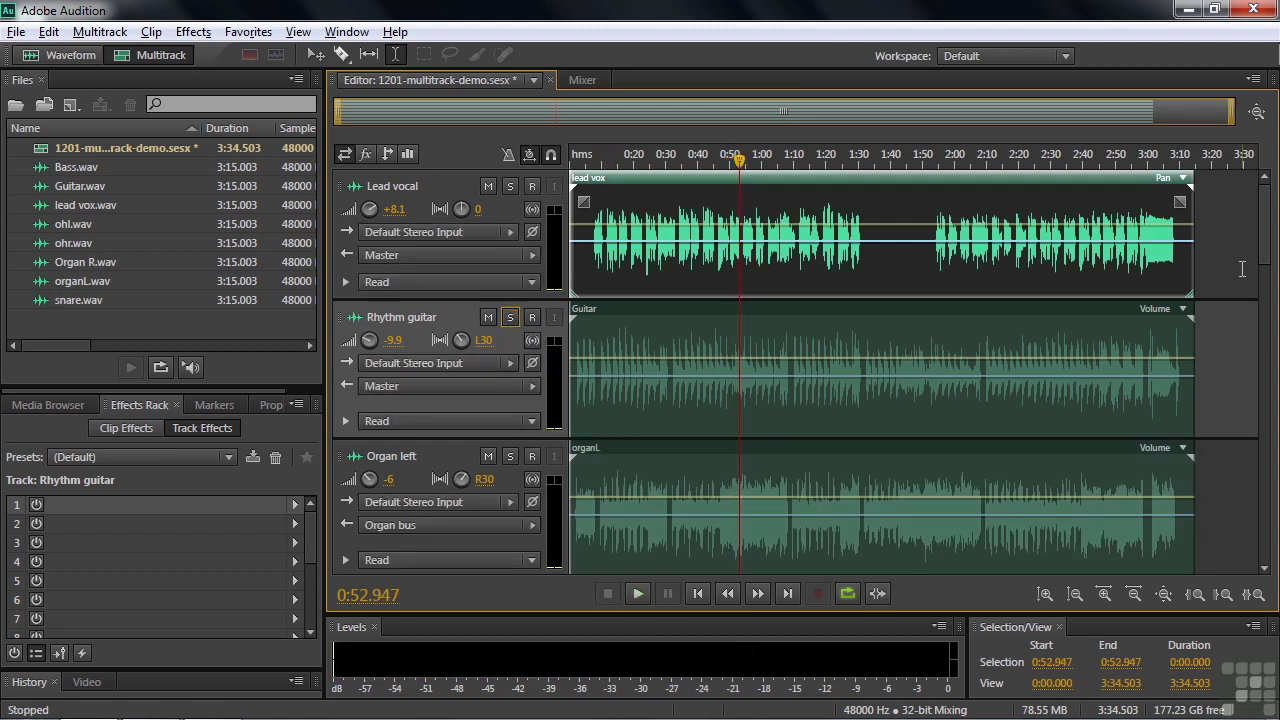
Step: Solo the Organ left and Organ right tracks together, play a short passage, and turn both solos off
drag(1266, 252, 1268, 307)
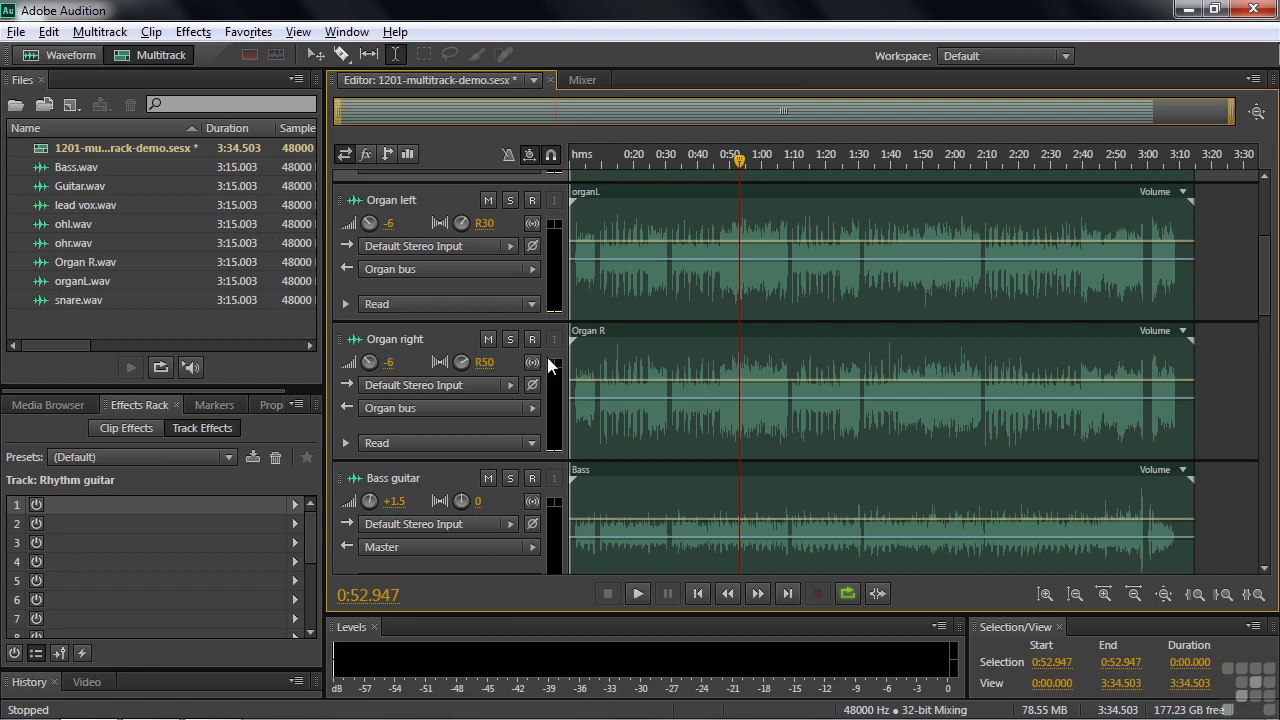
click(483, 364)
click(510, 200)
click(509, 338)
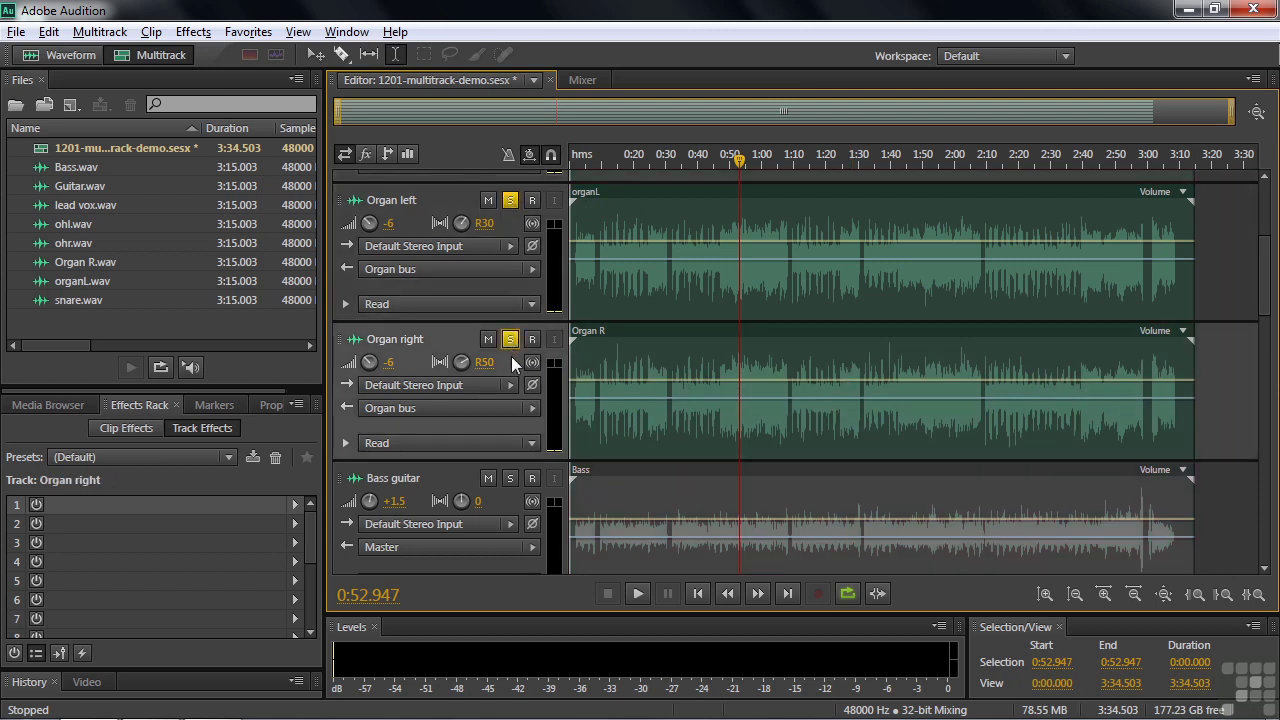
key(space)
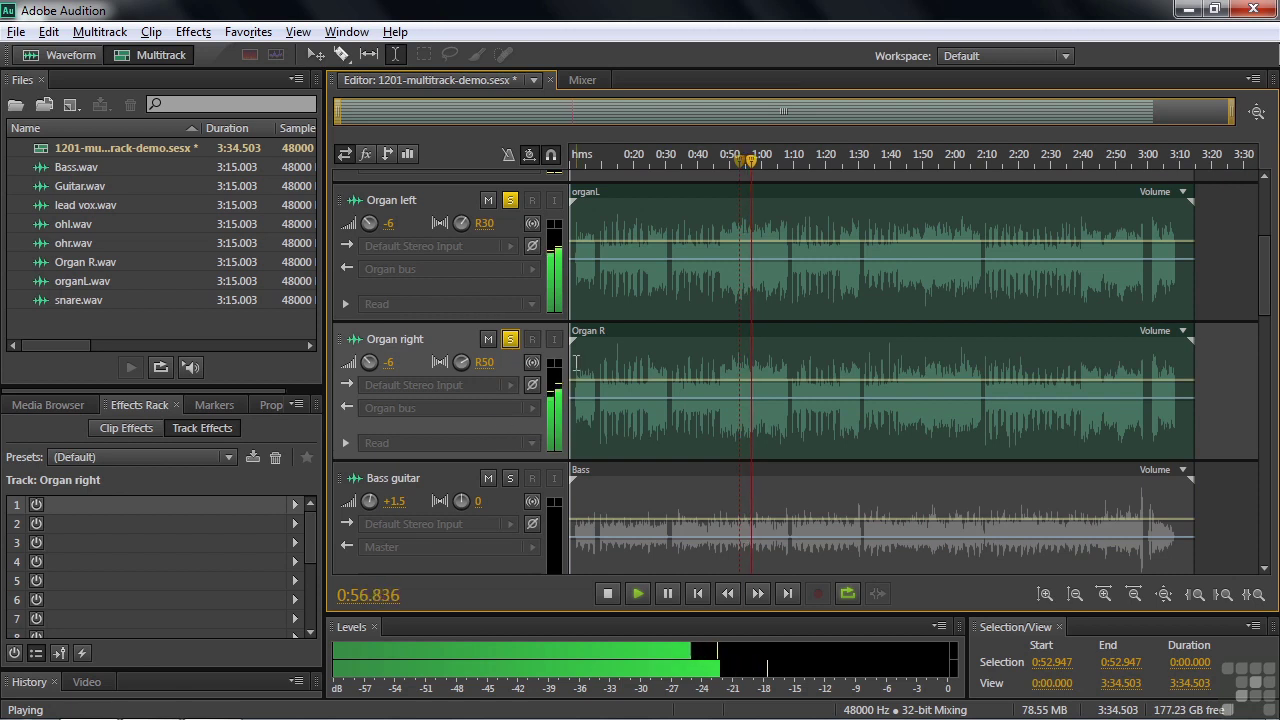
key(space)
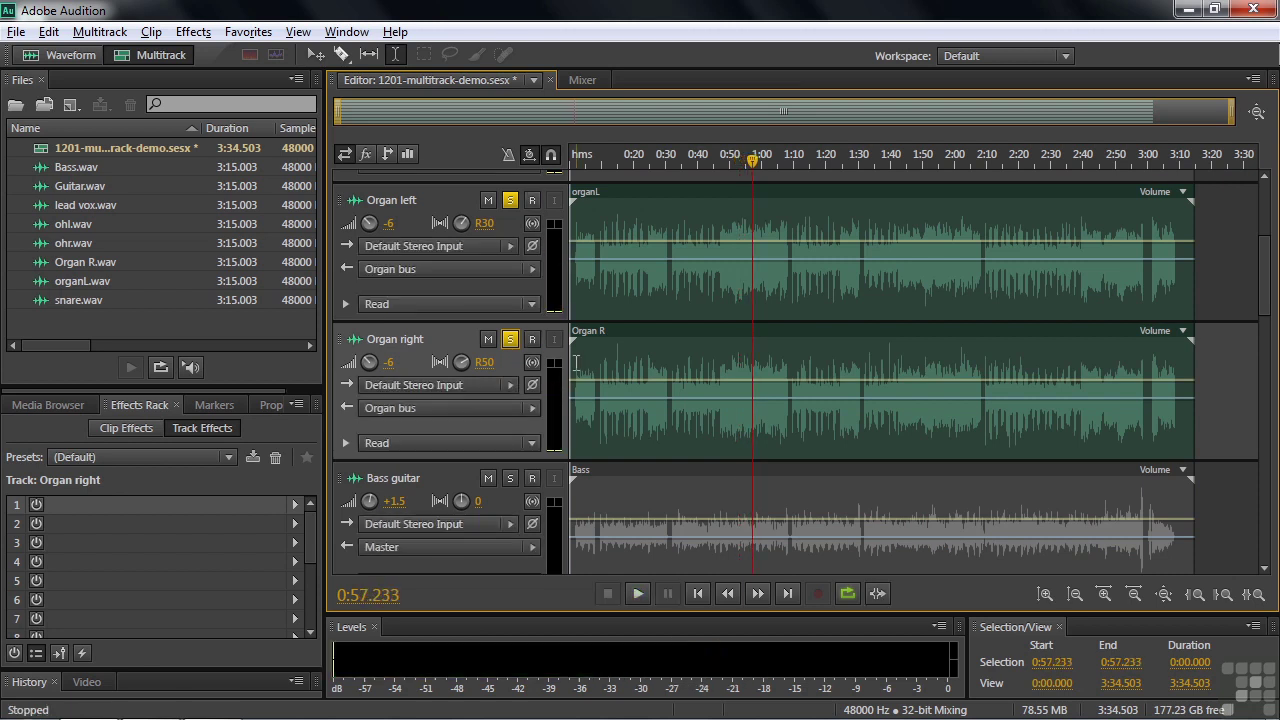
click(510, 339)
click(510, 201)
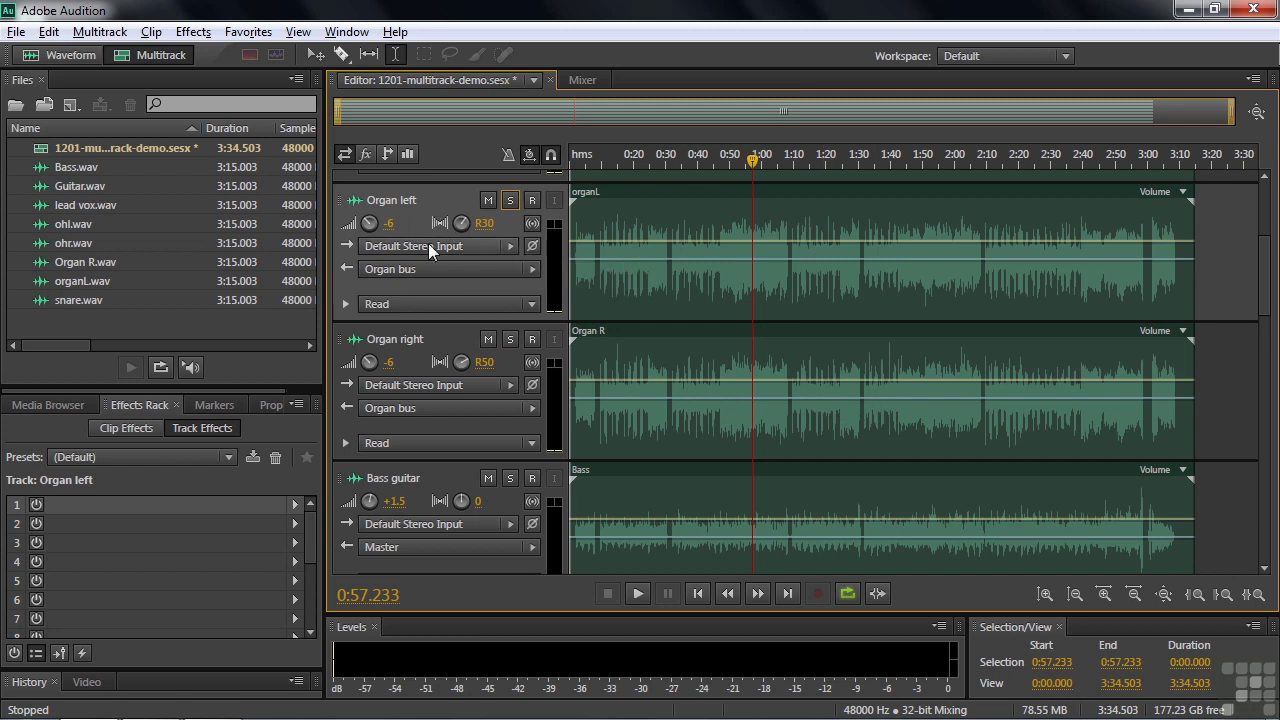
Step: Solo the Drum set left, Drum set right and Snare drum tracks together, play a short passage, and turn all three solos off
drag(1265, 276, 1265, 328)
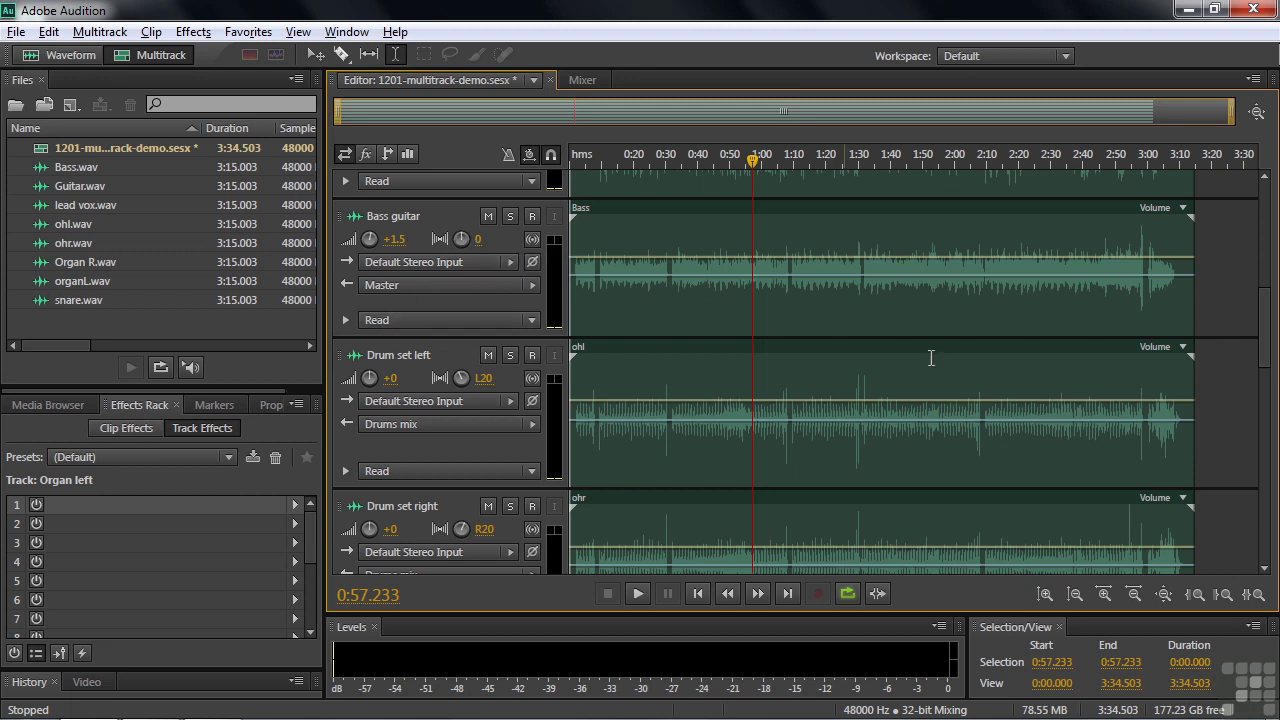
drag(1266, 297, 1270, 360)
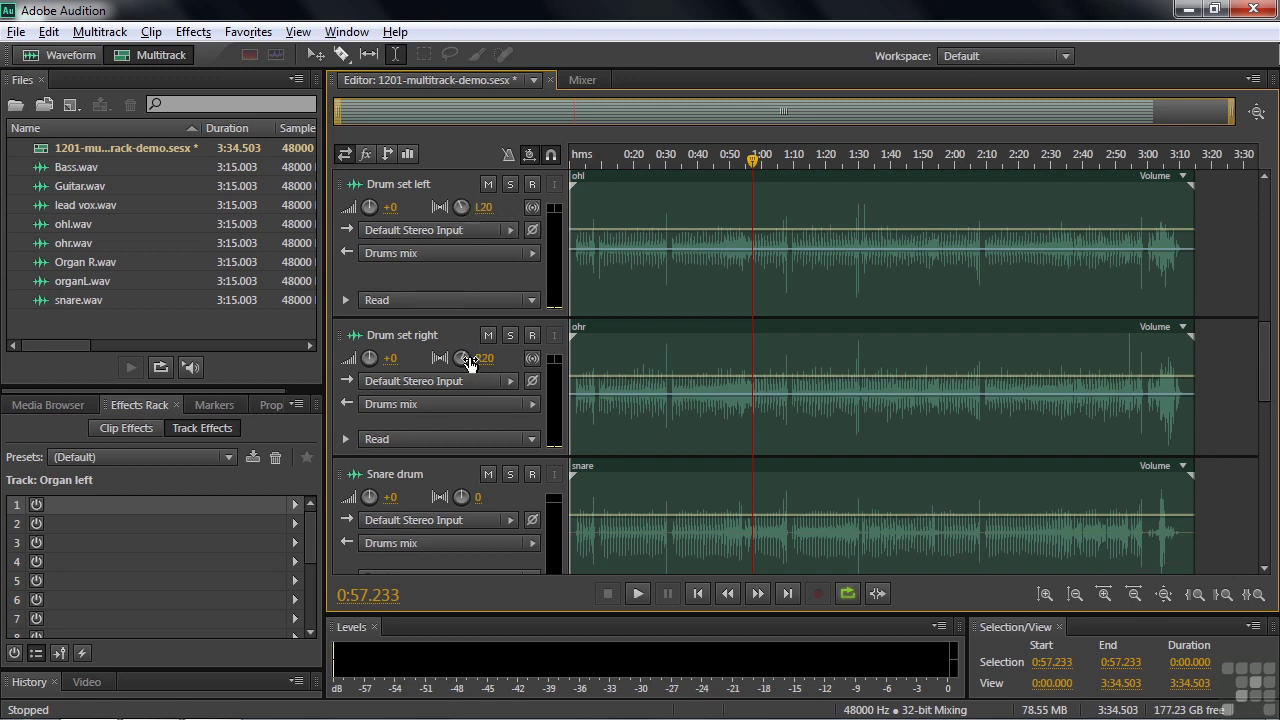
mouse_move(469, 362)
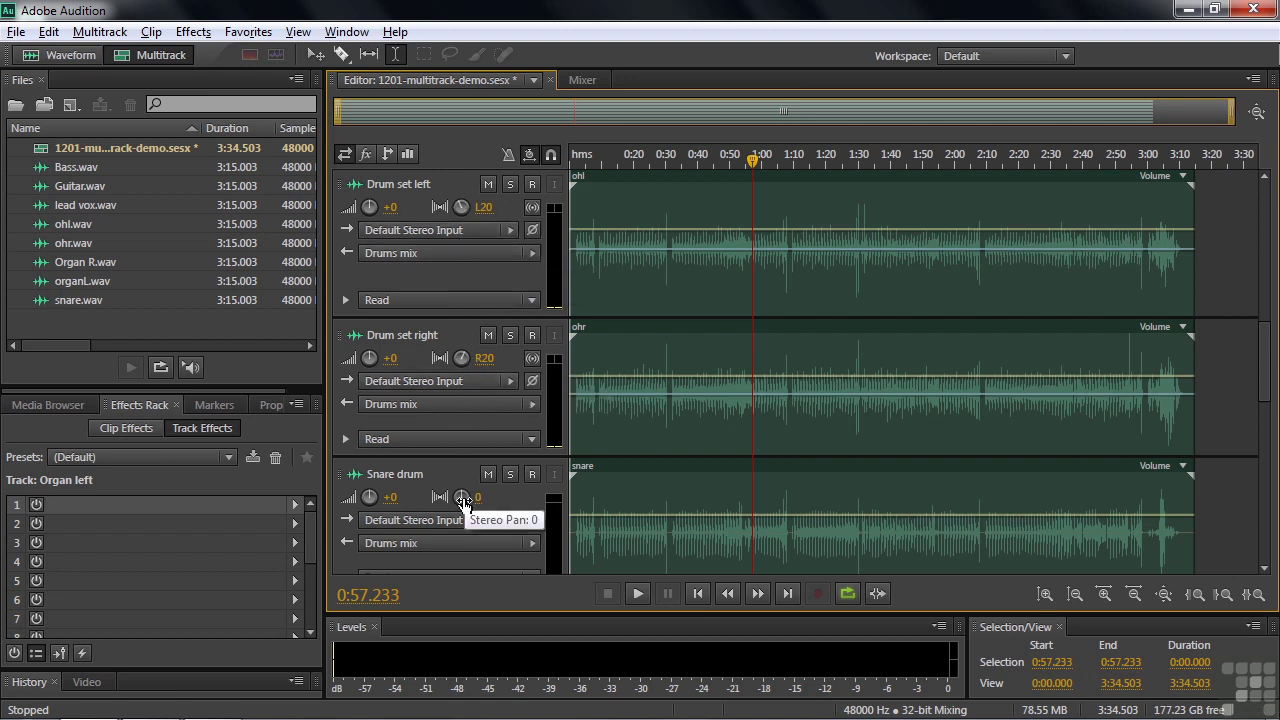
click(510, 184)
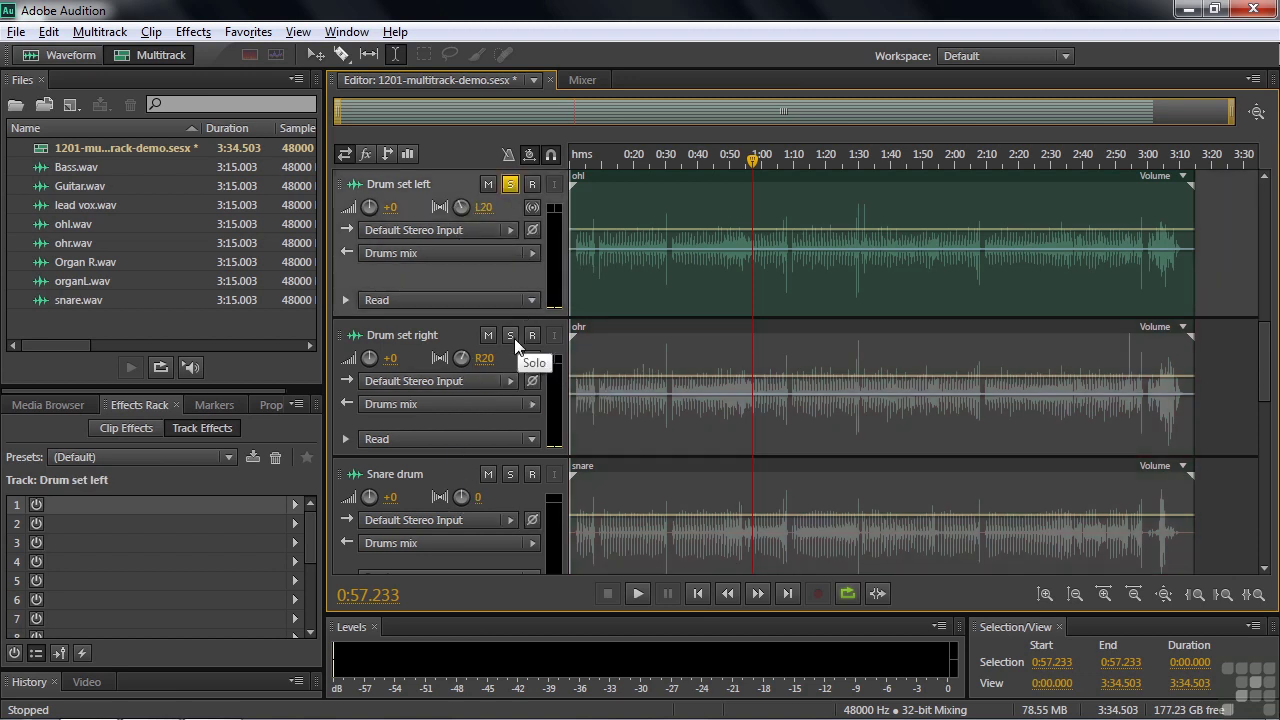
click(510, 335)
click(511, 474)
key(space)
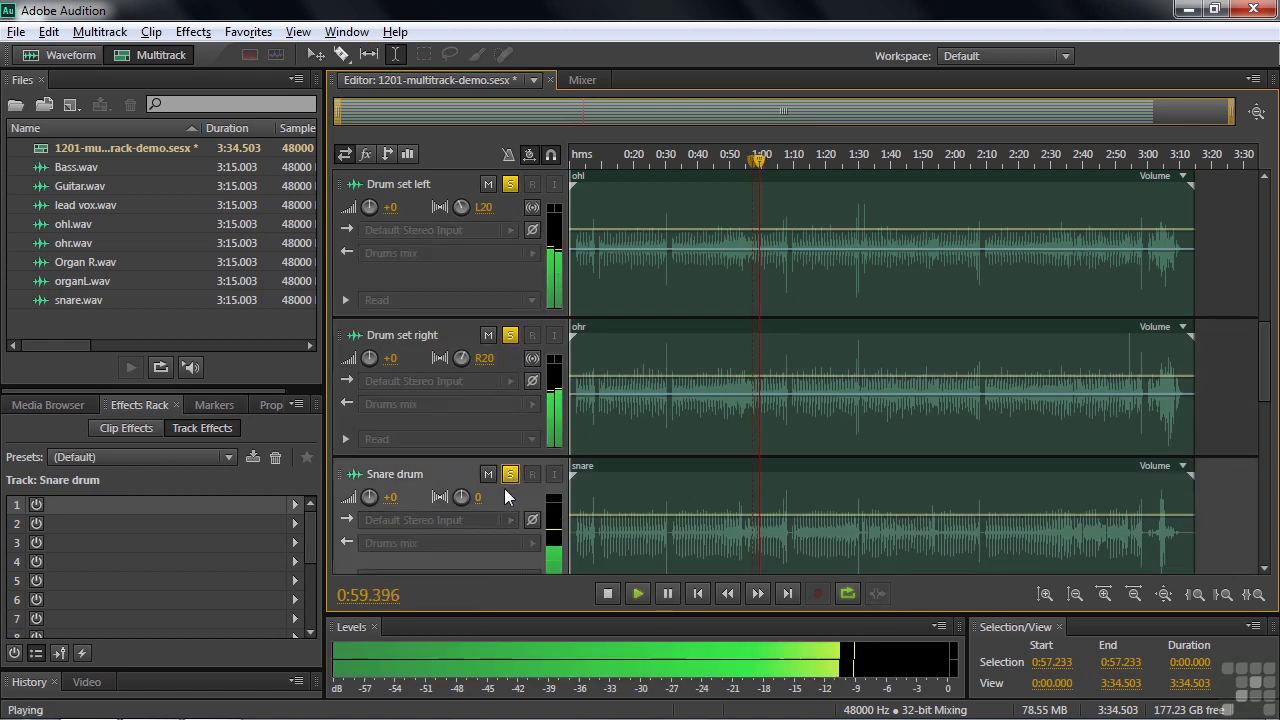
key(space)
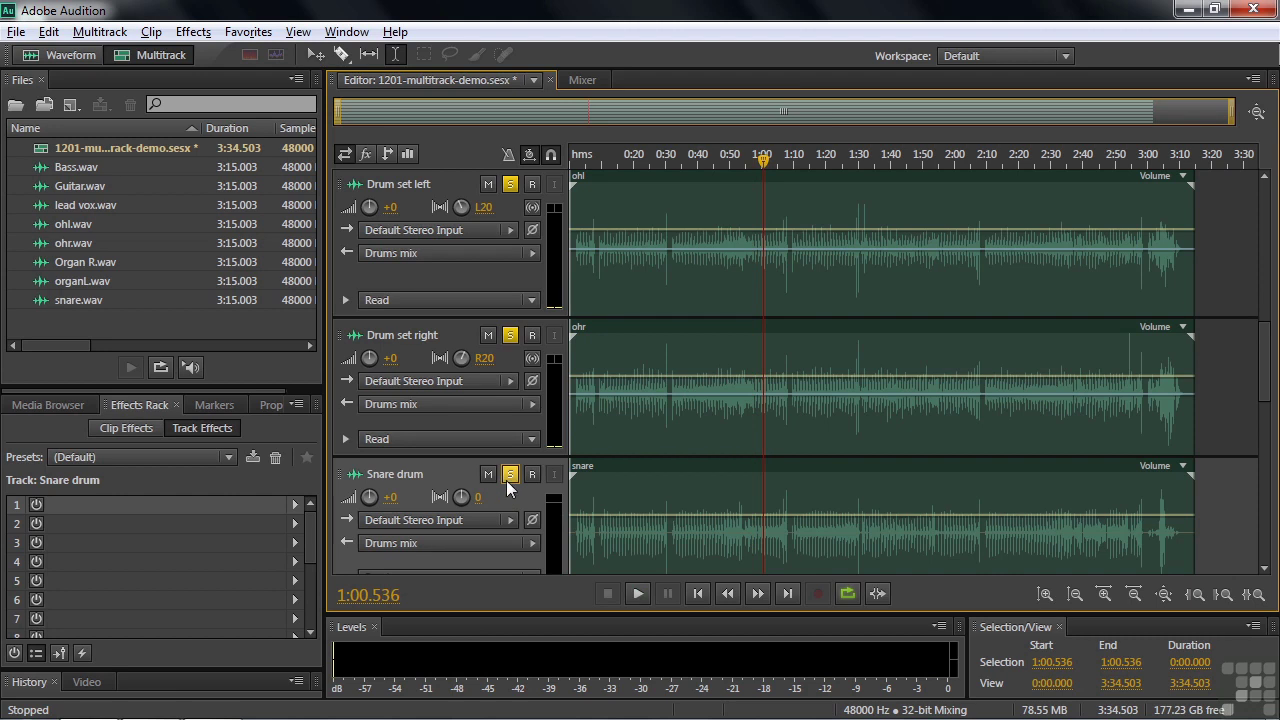
click(510, 474)
click(510, 335)
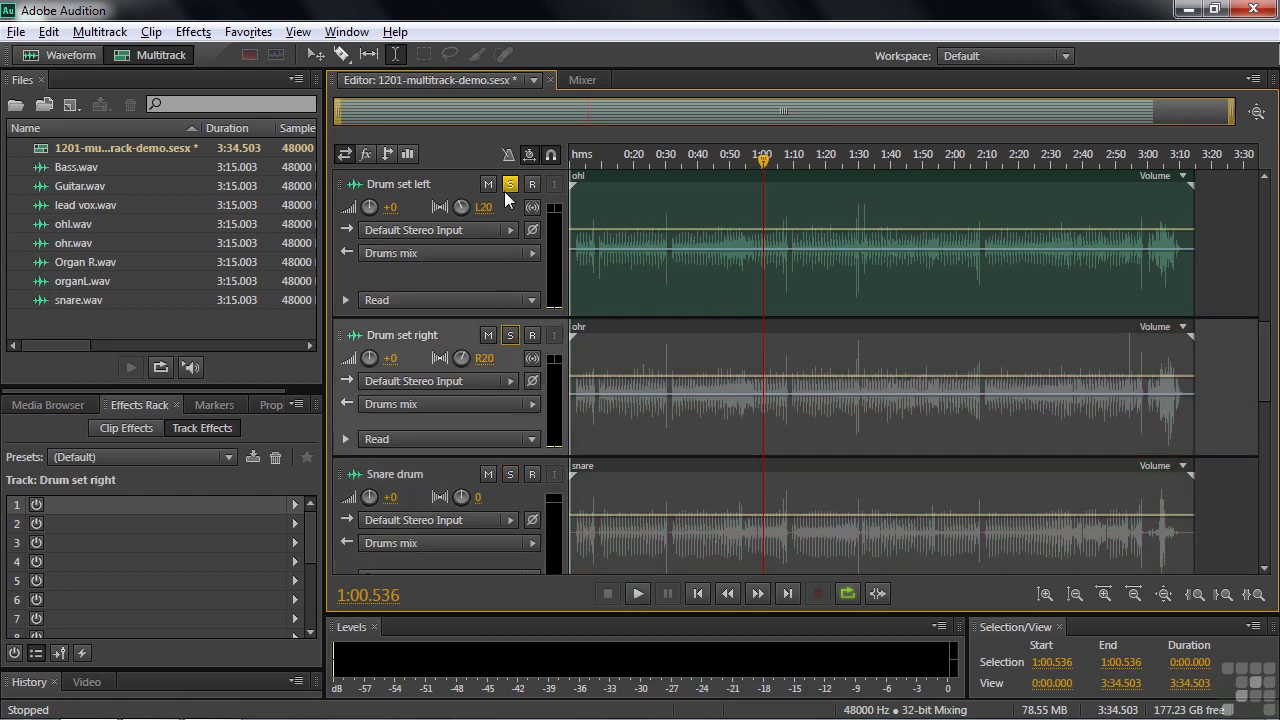
click(510, 184)
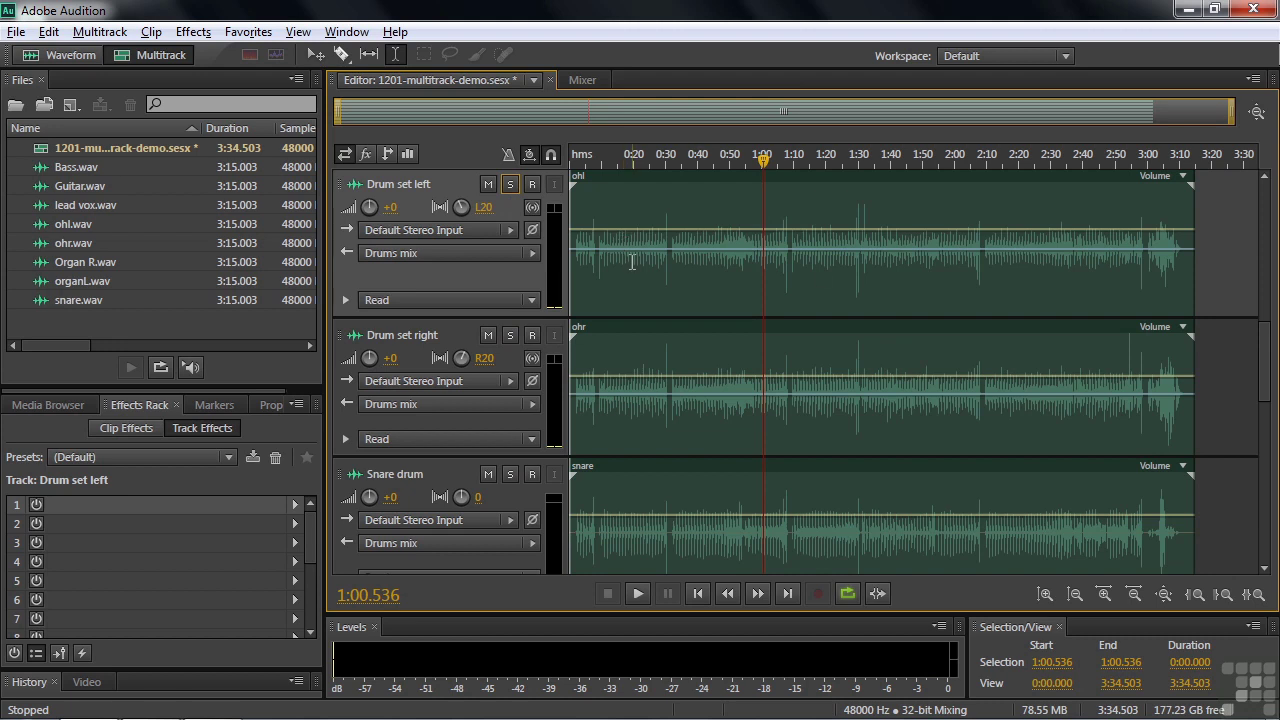
Step: Play a short passage of the full mix while watching the Master track's level meters
drag(1266, 367, 1267, 194)
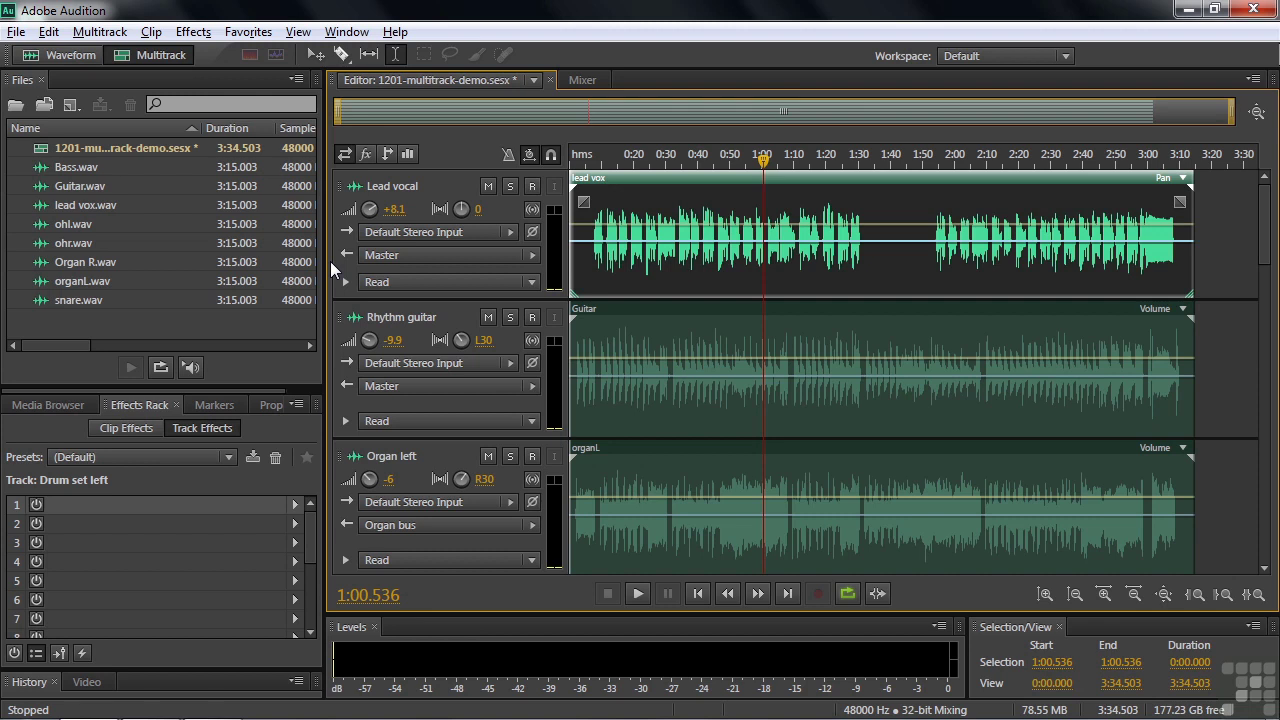
drag(1268, 256, 1272, 550)
key(space)
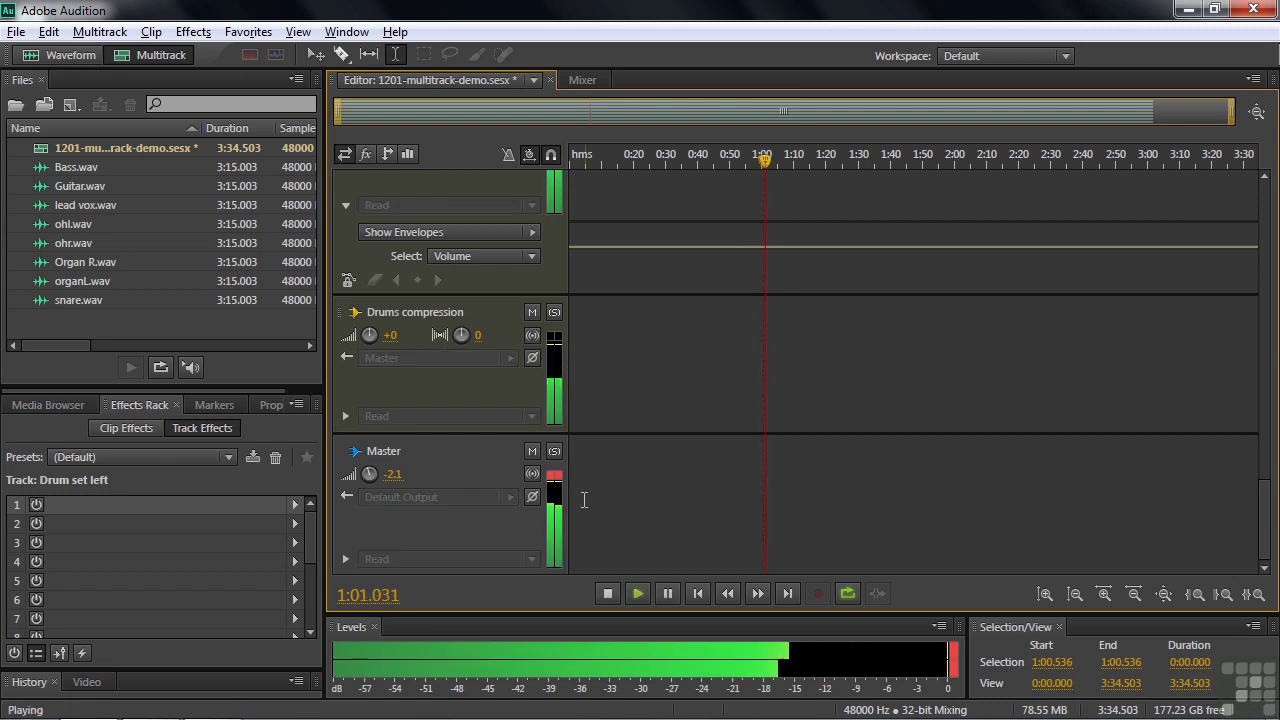
key(space)
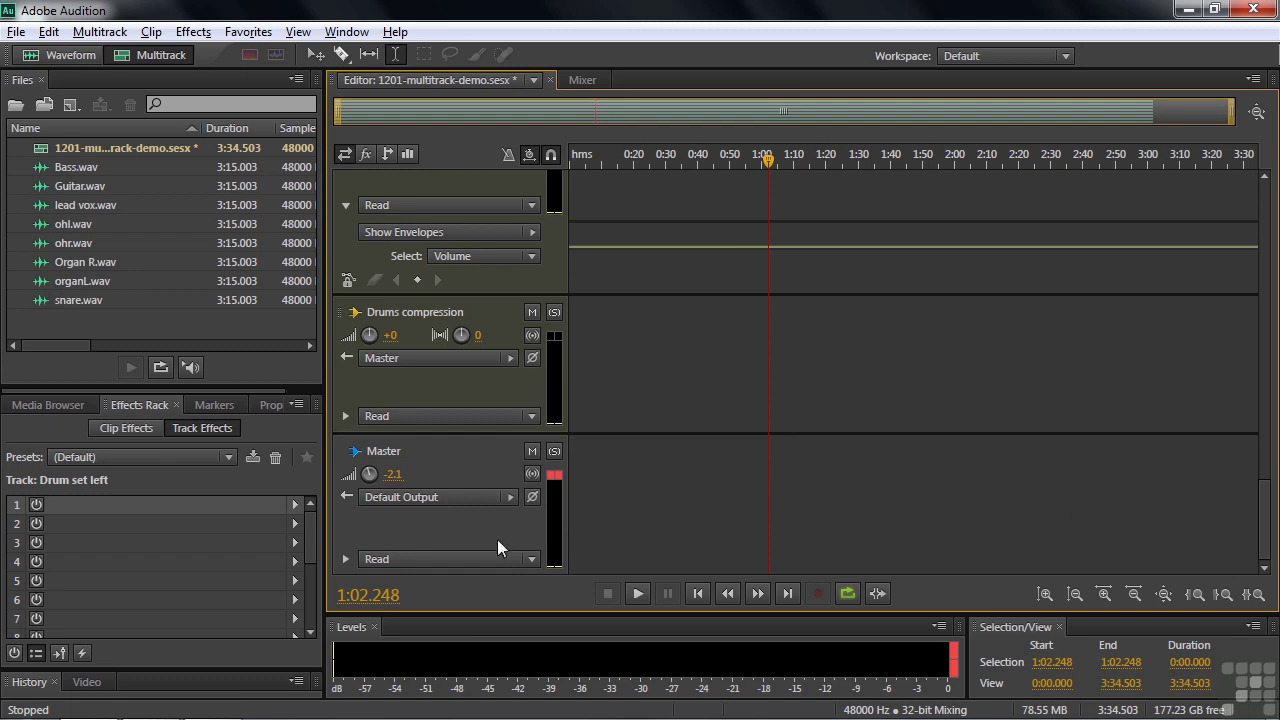
Step: Show the effects on the Organ bus and Drums reverb bus, and switch the track controls back to inputs and outputs
drag(1263, 520, 1275, 268)
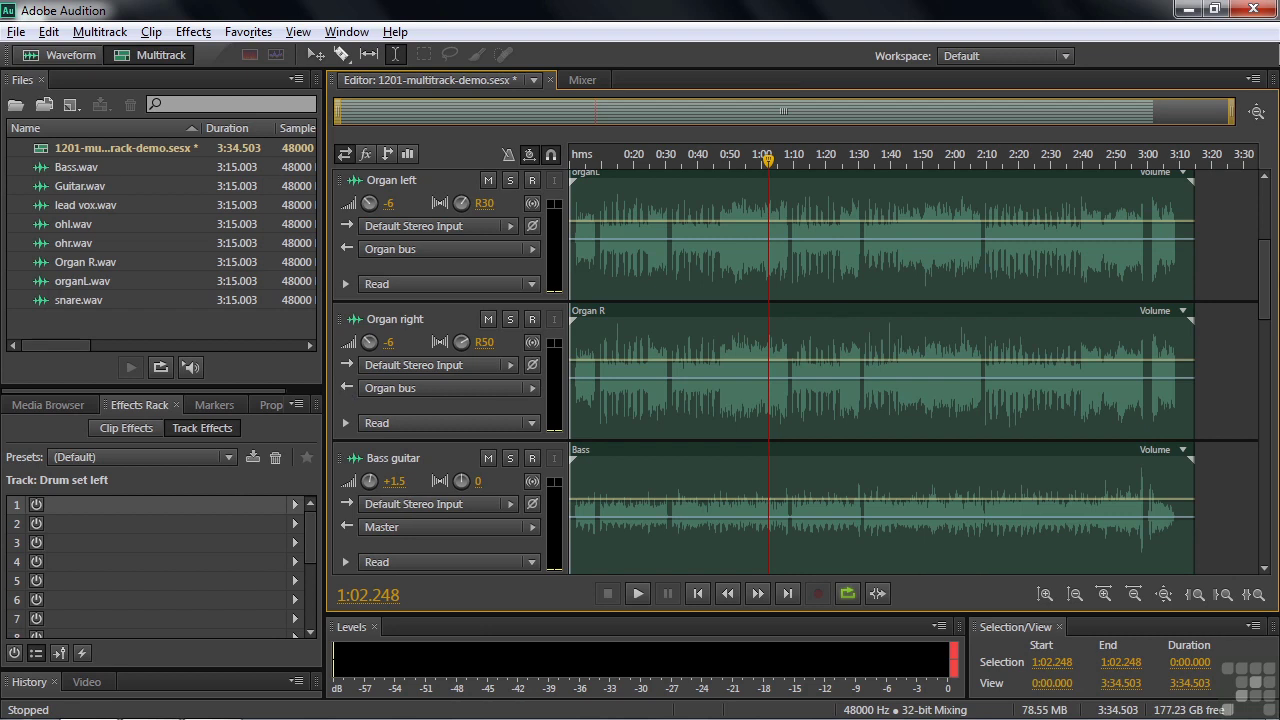
drag(1266, 277, 1266, 440)
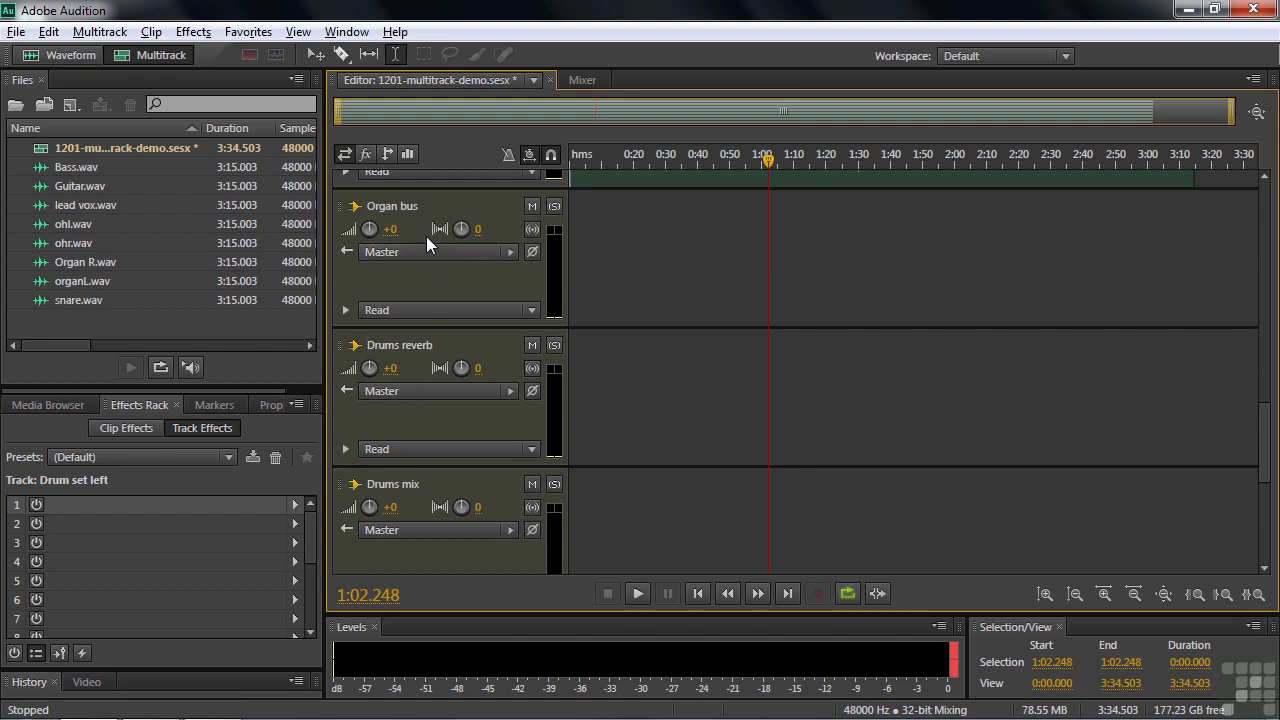
click(368, 156)
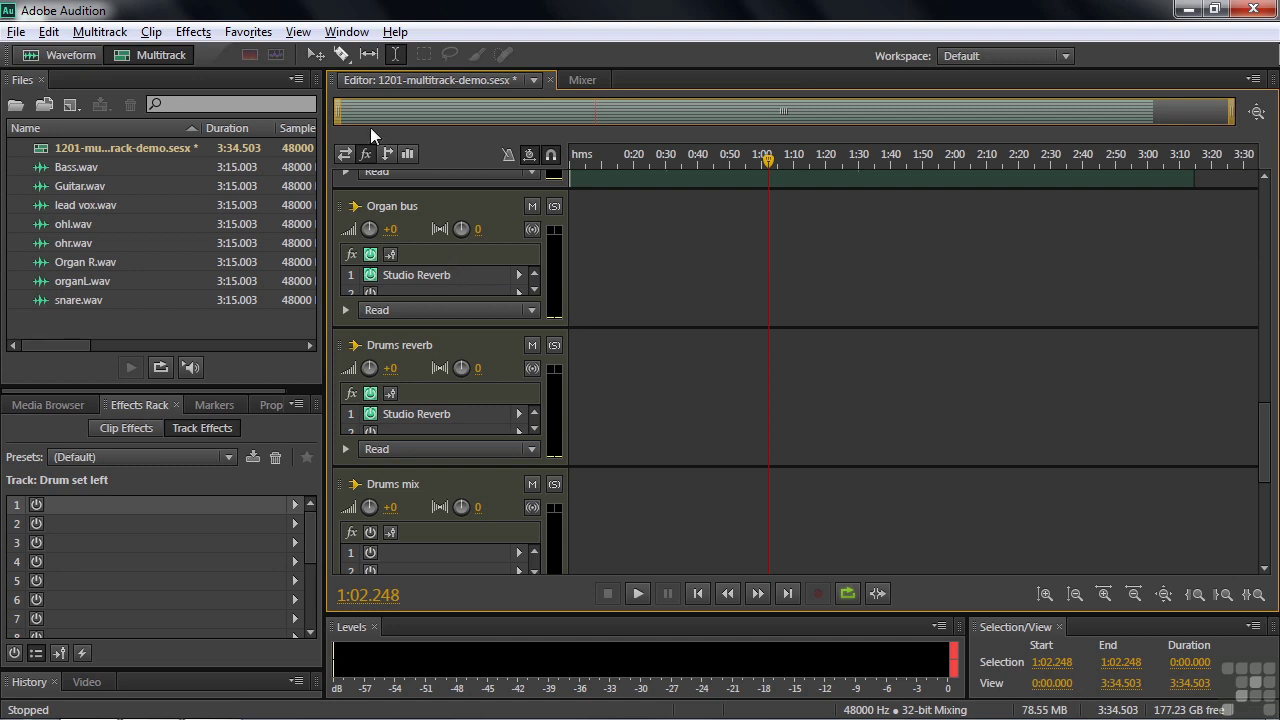
click(344, 153)
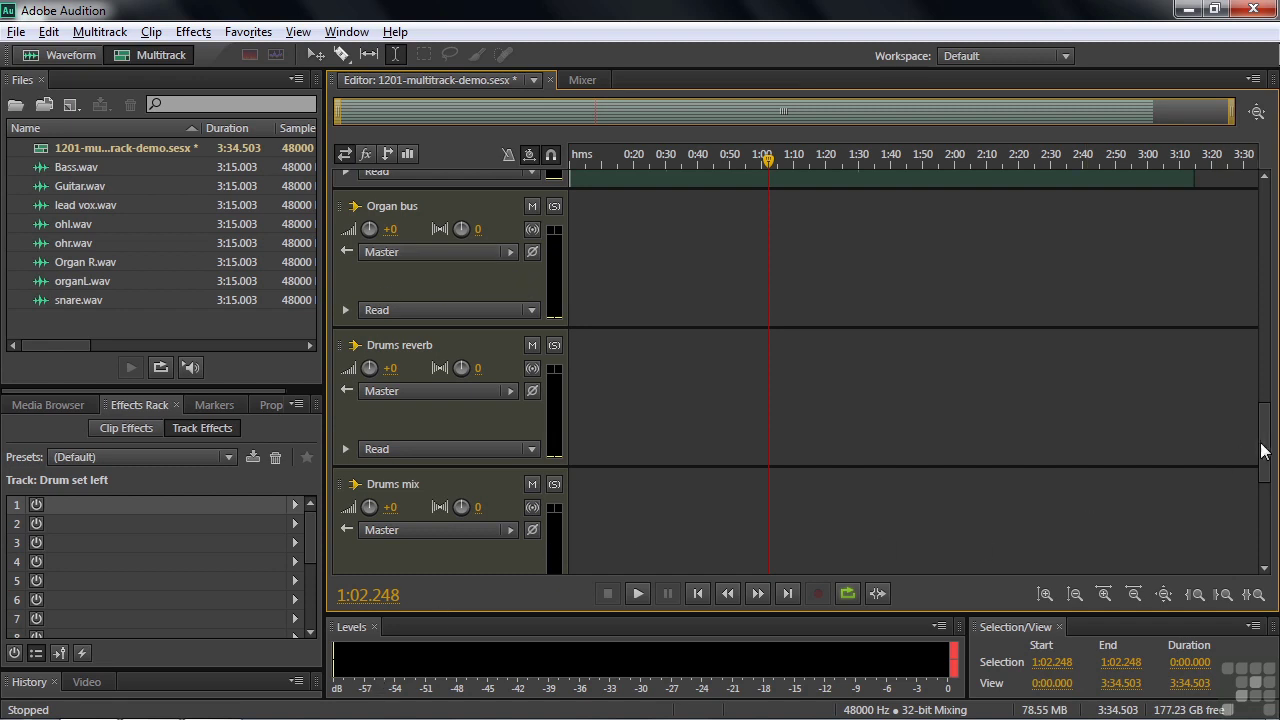
Step: Examine the first sends of the drum tracks and the effects on the Drums compression bus
drag(1262, 450, 1263, 383)
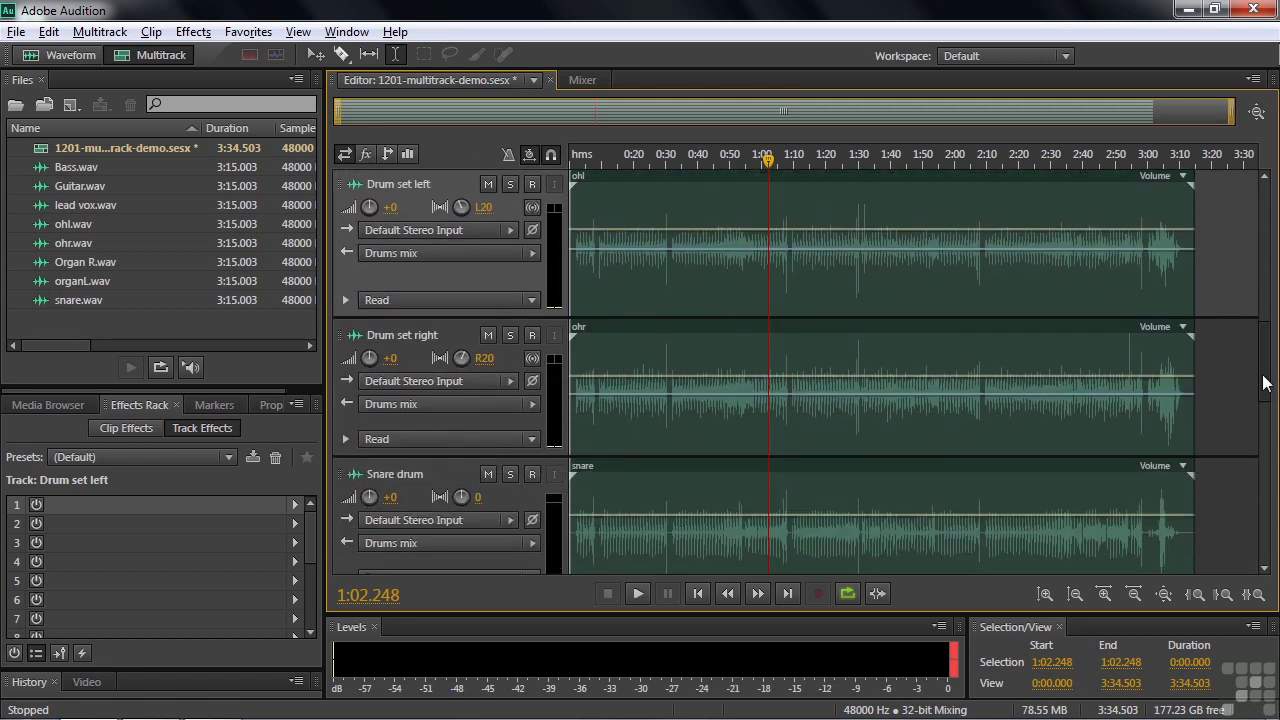
click(386, 154)
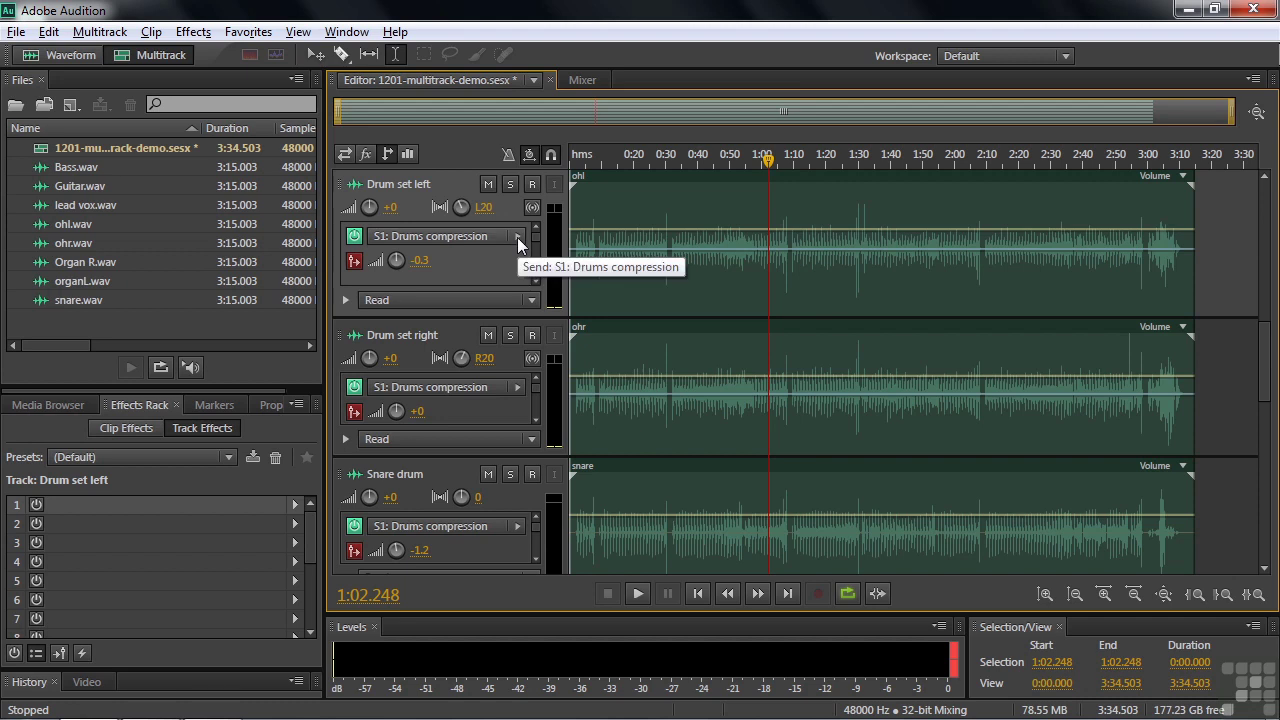
drag(1268, 330, 1275, 485)
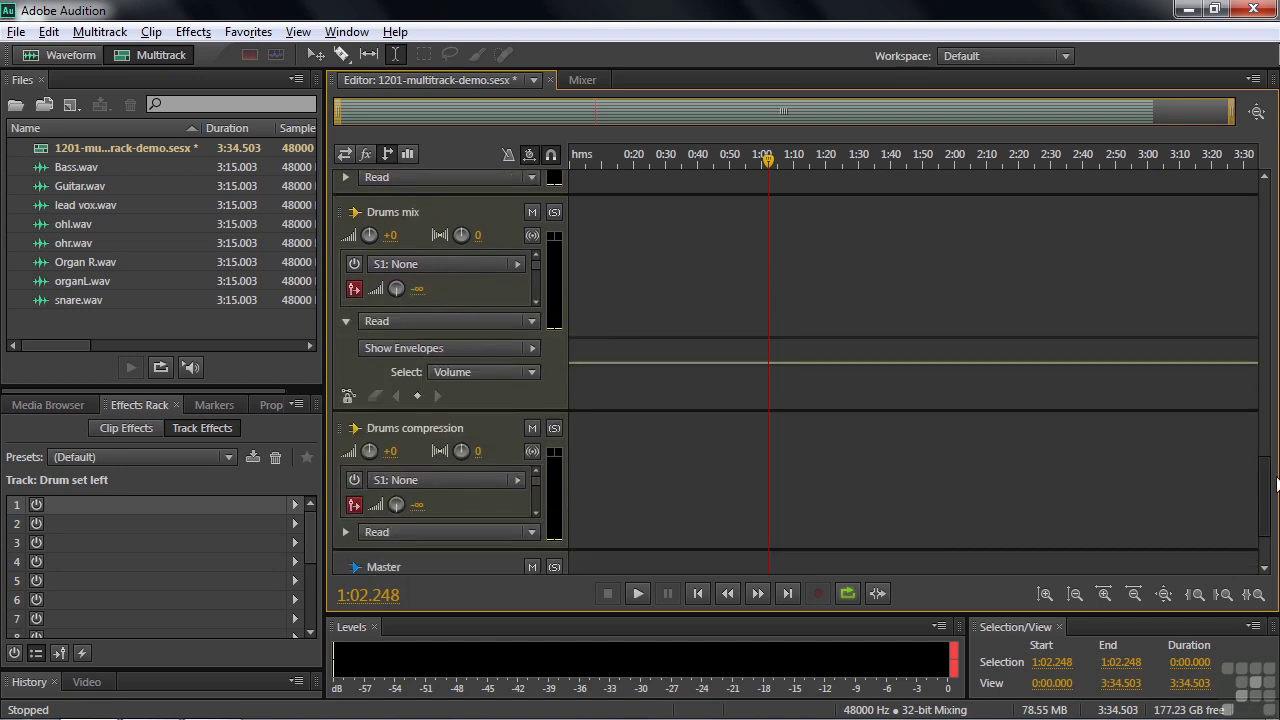
click(366, 153)
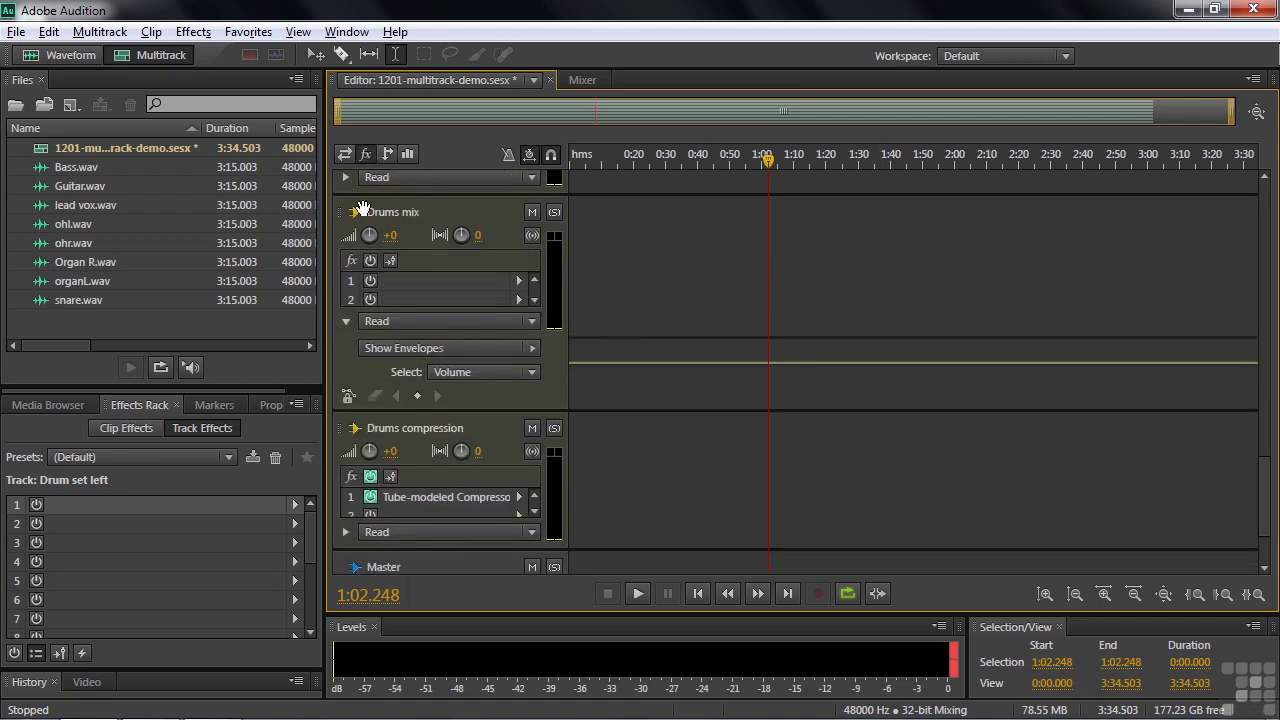
Step: Solo the Drums compression bus, play a short passage of it, and turn solo off
click(555, 429)
key(space)
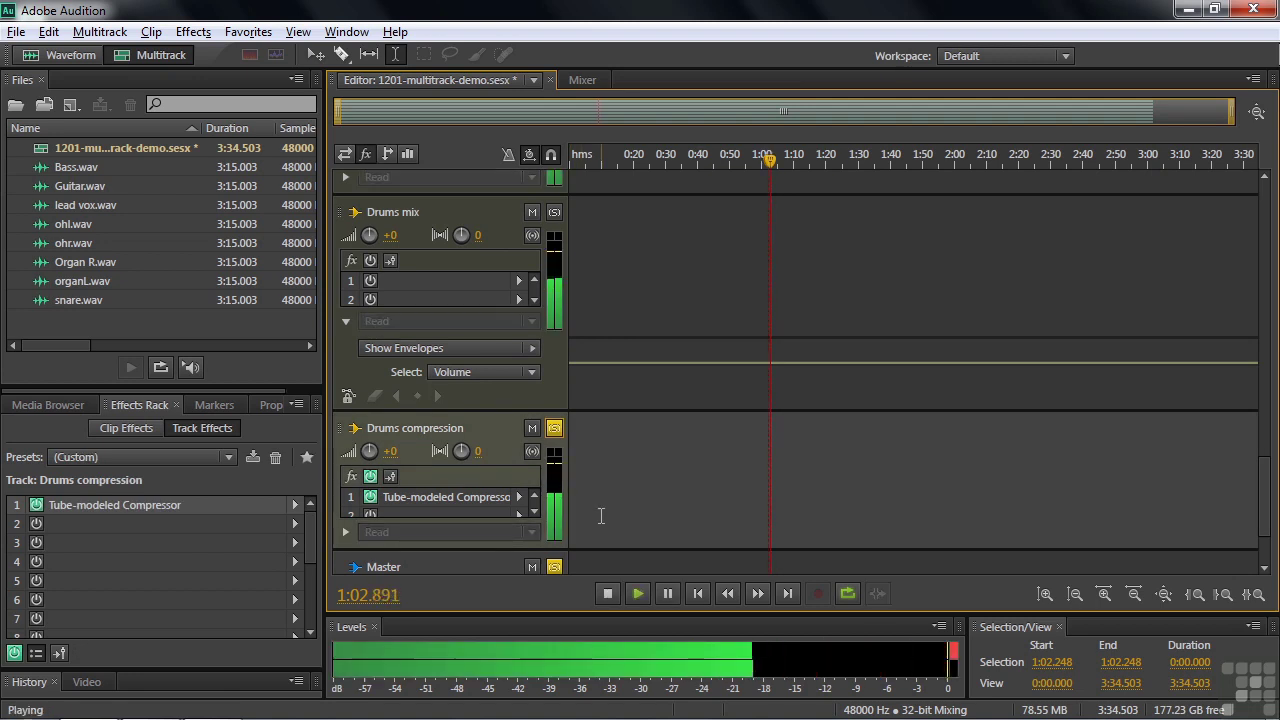
key(space)
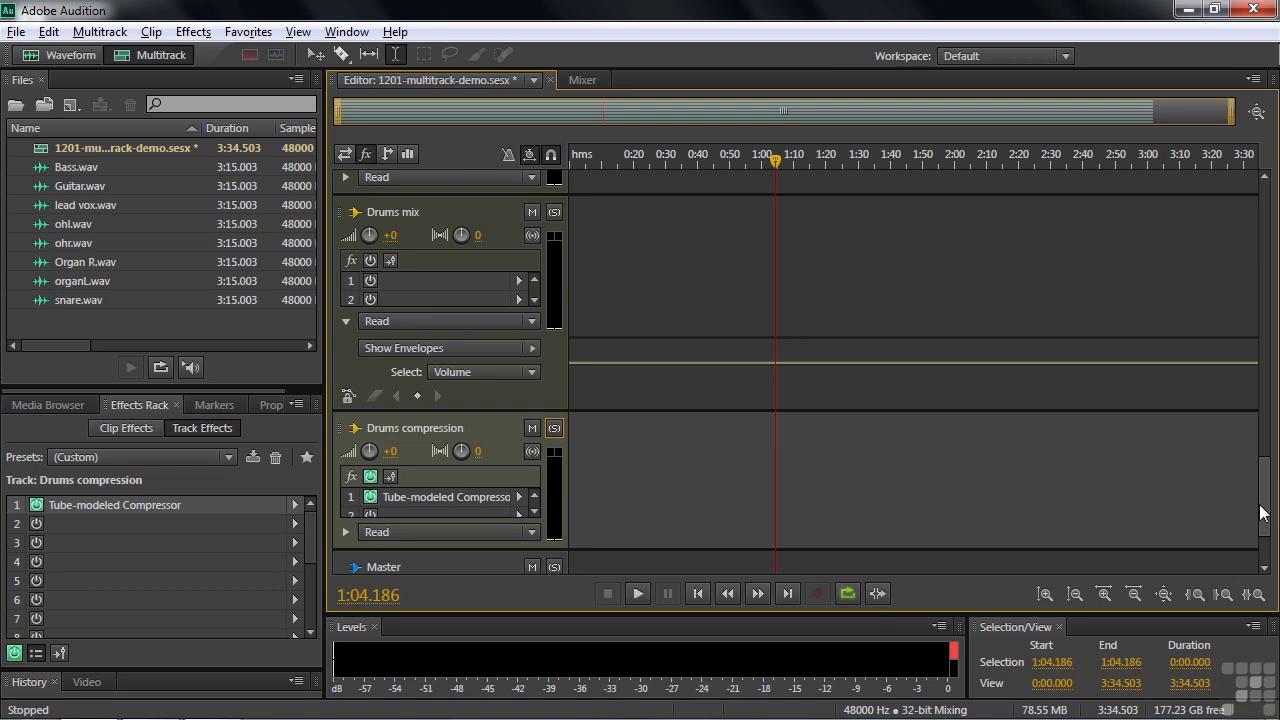
Step: Show the second send, Drums reverb, on the Drum set left, Drum set right and Snare drum tracks
drag(1264, 514, 1248, 356)
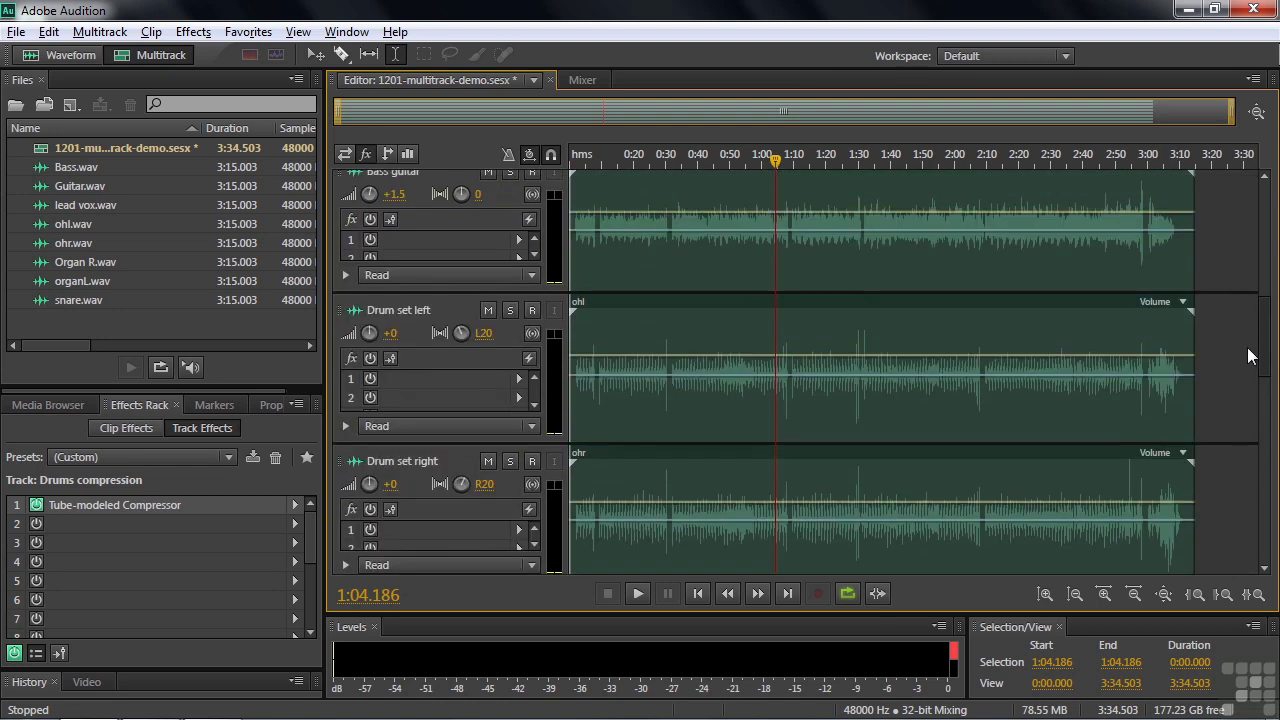
scroll(1248, 356, down, 4)
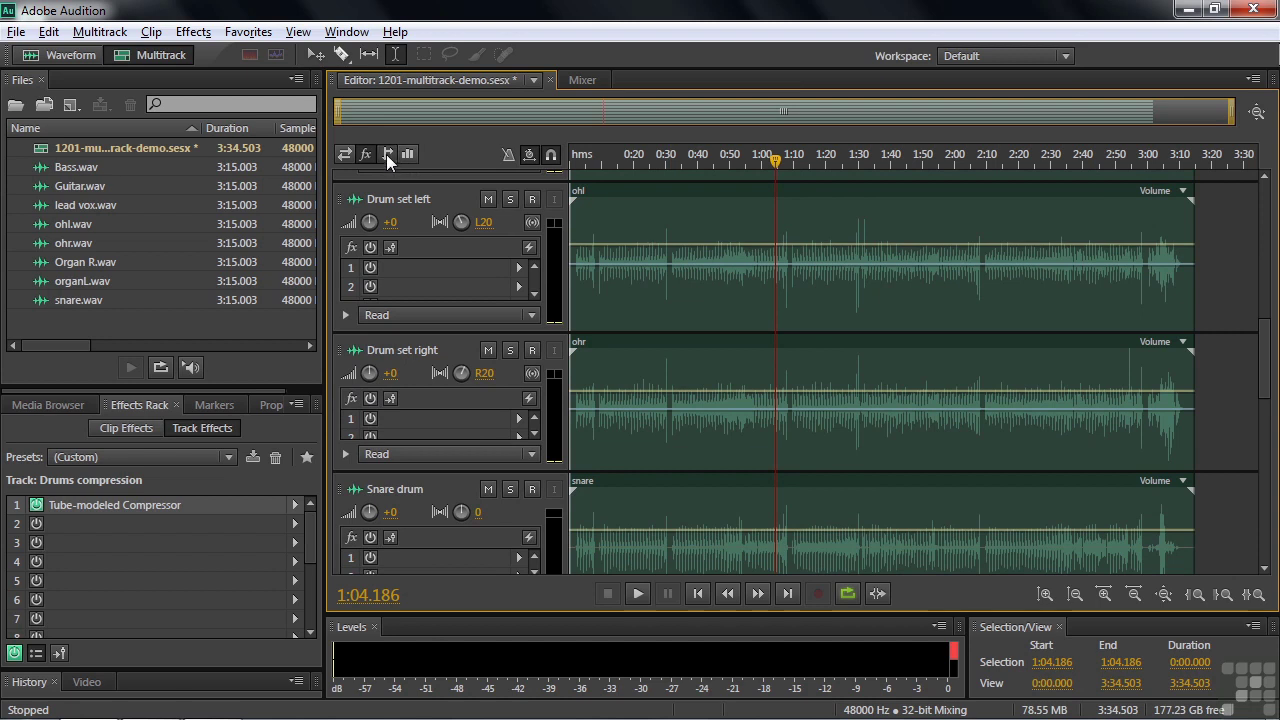
click(387, 155)
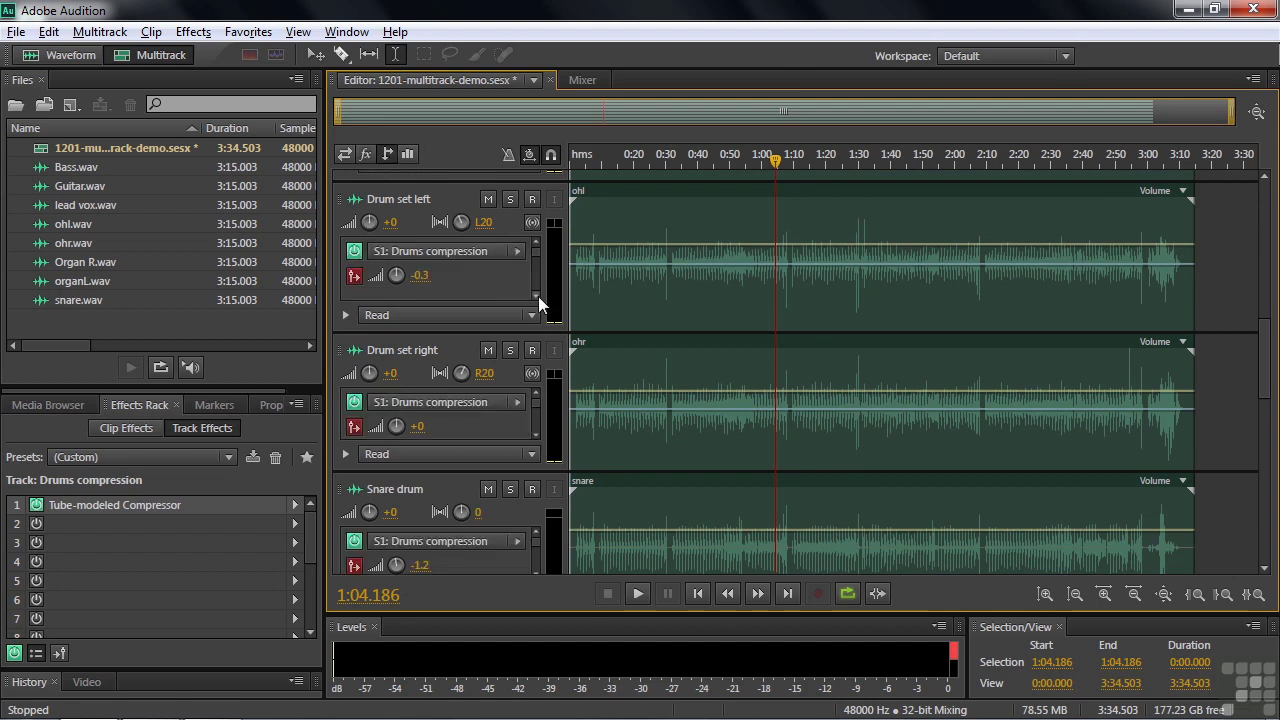
click(536, 296)
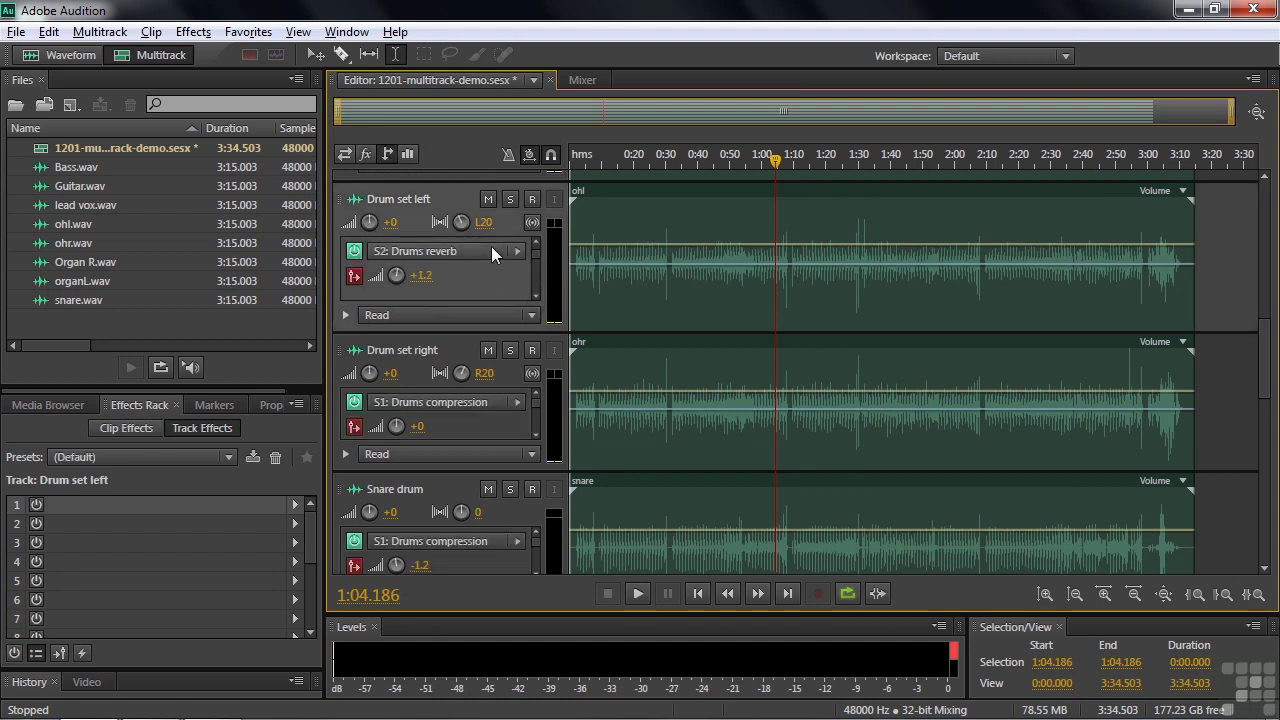
click(536, 437)
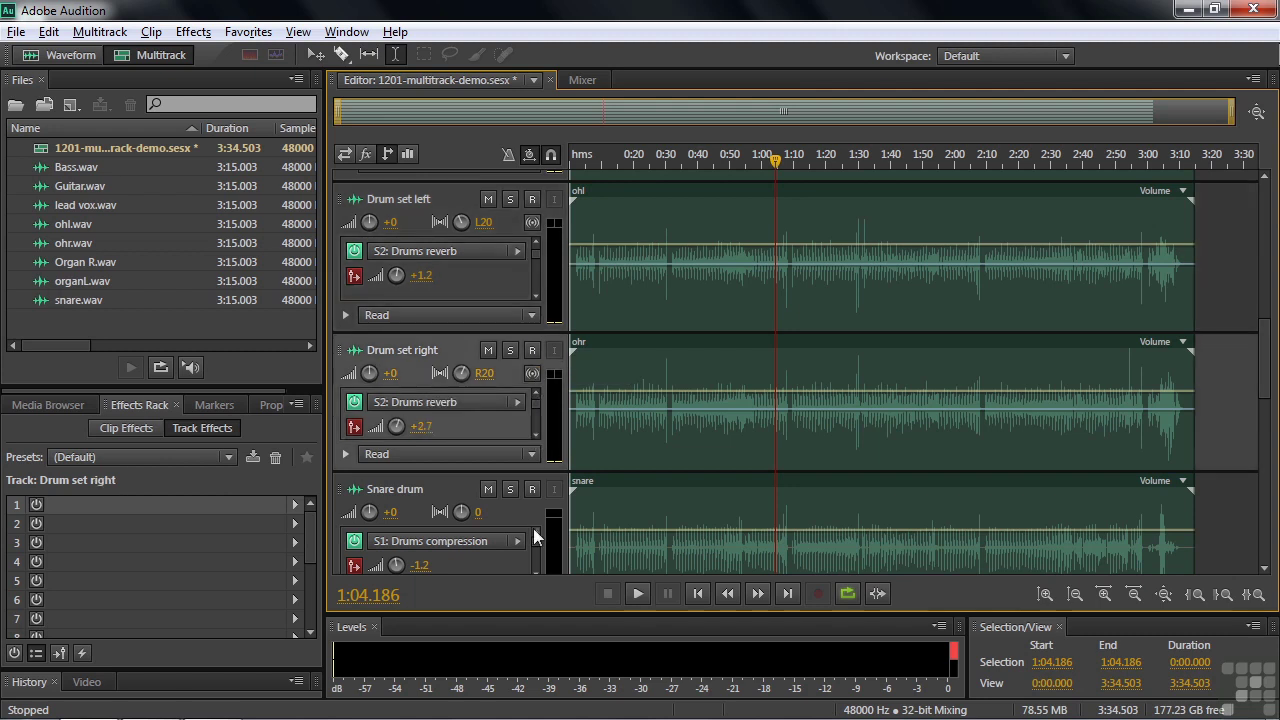
scroll(536, 437, down, 2)
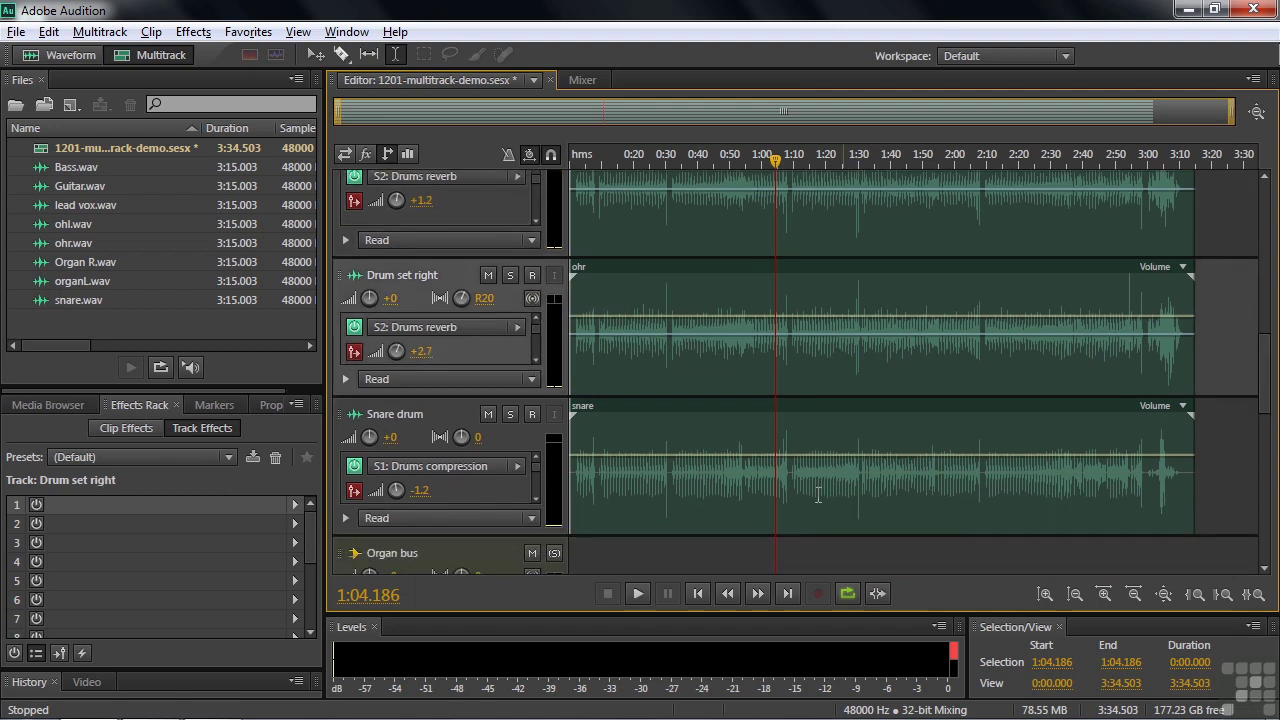
click(536, 500)
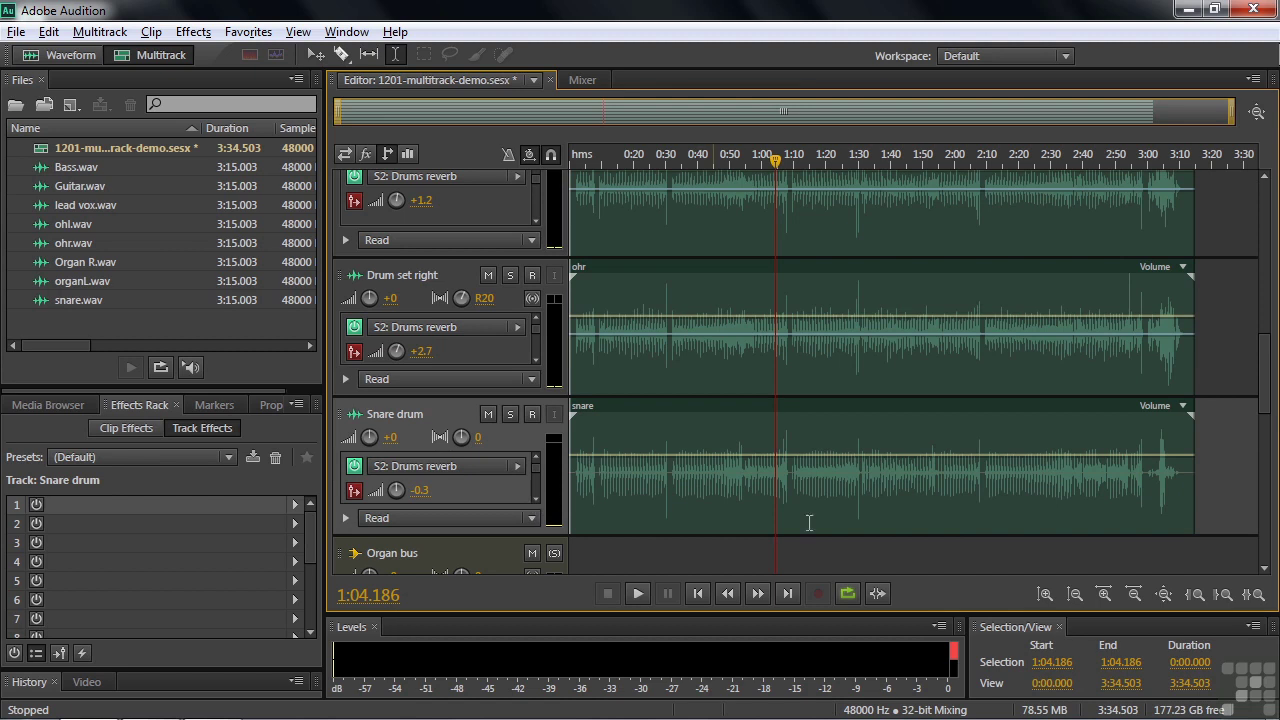
Step: Solo the Drums reverb bus, show the track effects, and open the settings of its Studio Reverb
drag(1265, 370, 1268, 461)
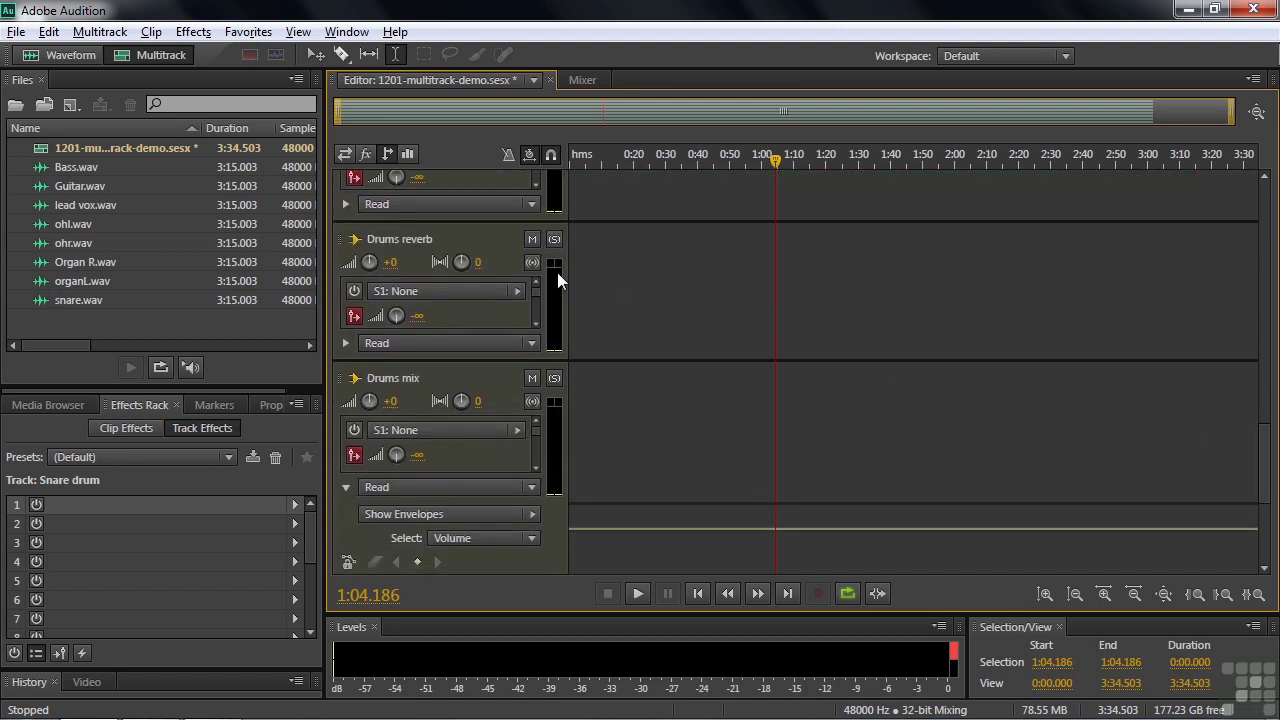
click(552, 239)
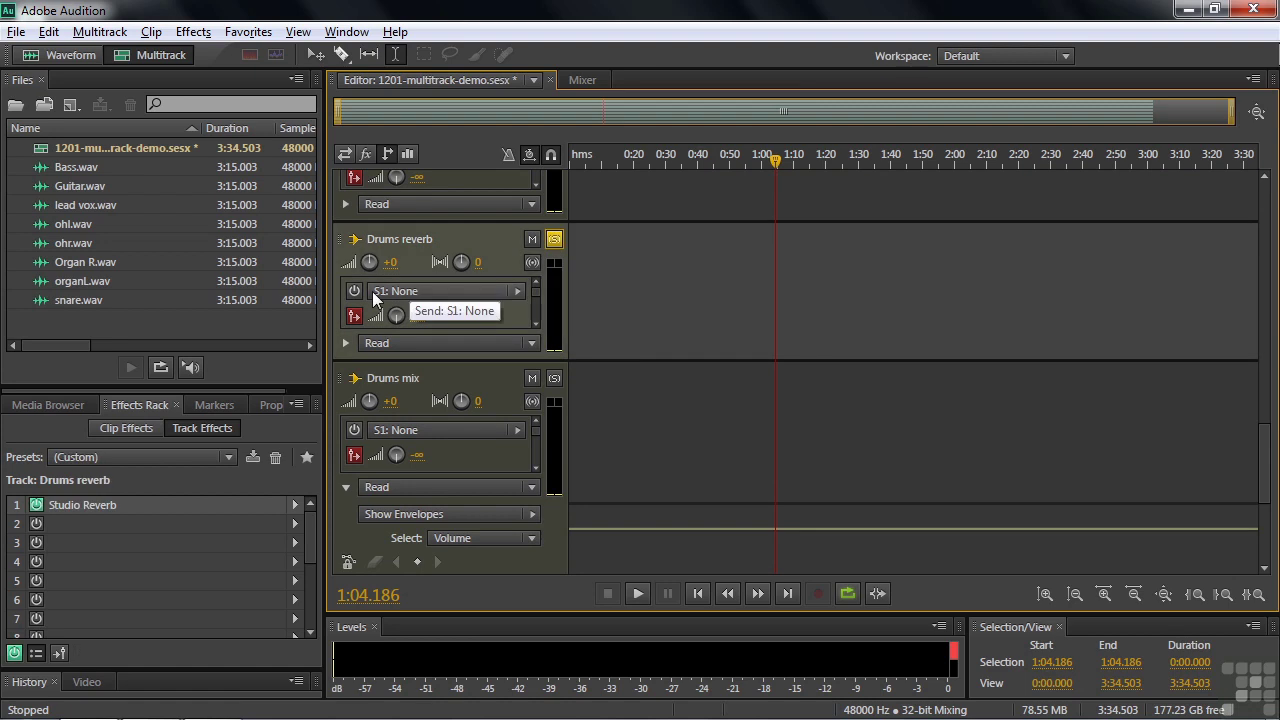
click(366, 154)
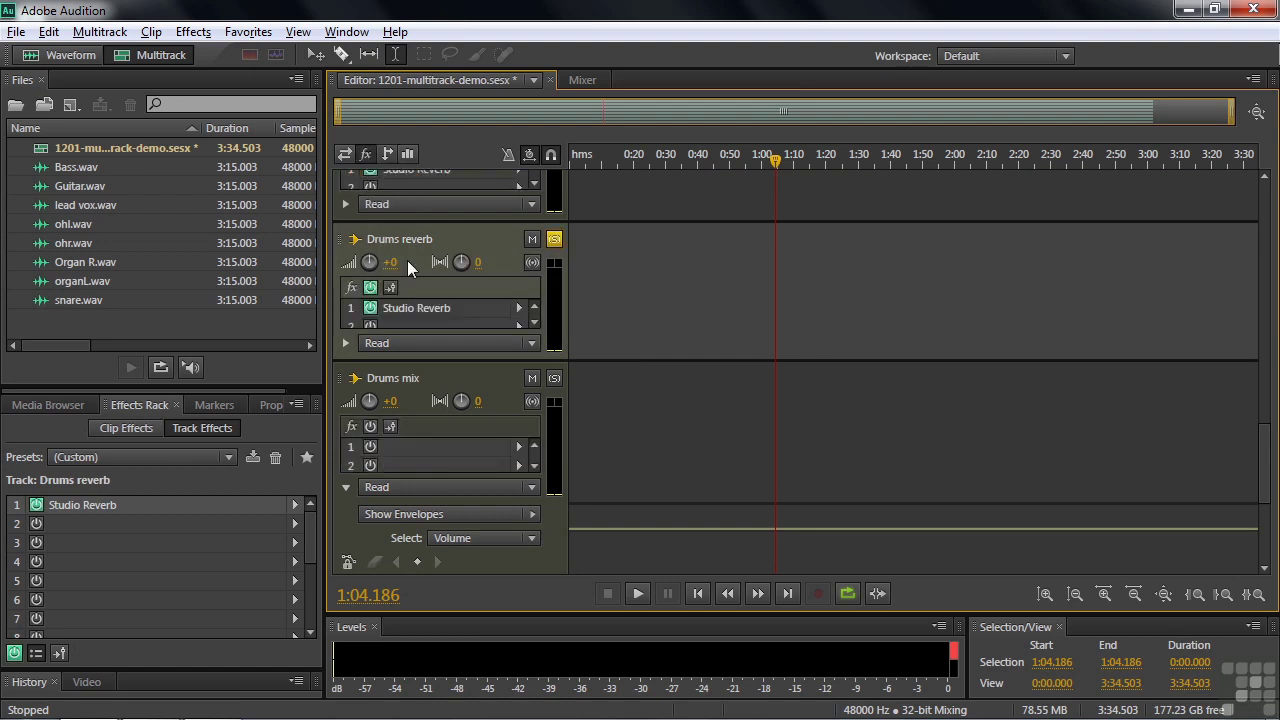
double_click(432, 306)
drag(674, 137, 412, 133)
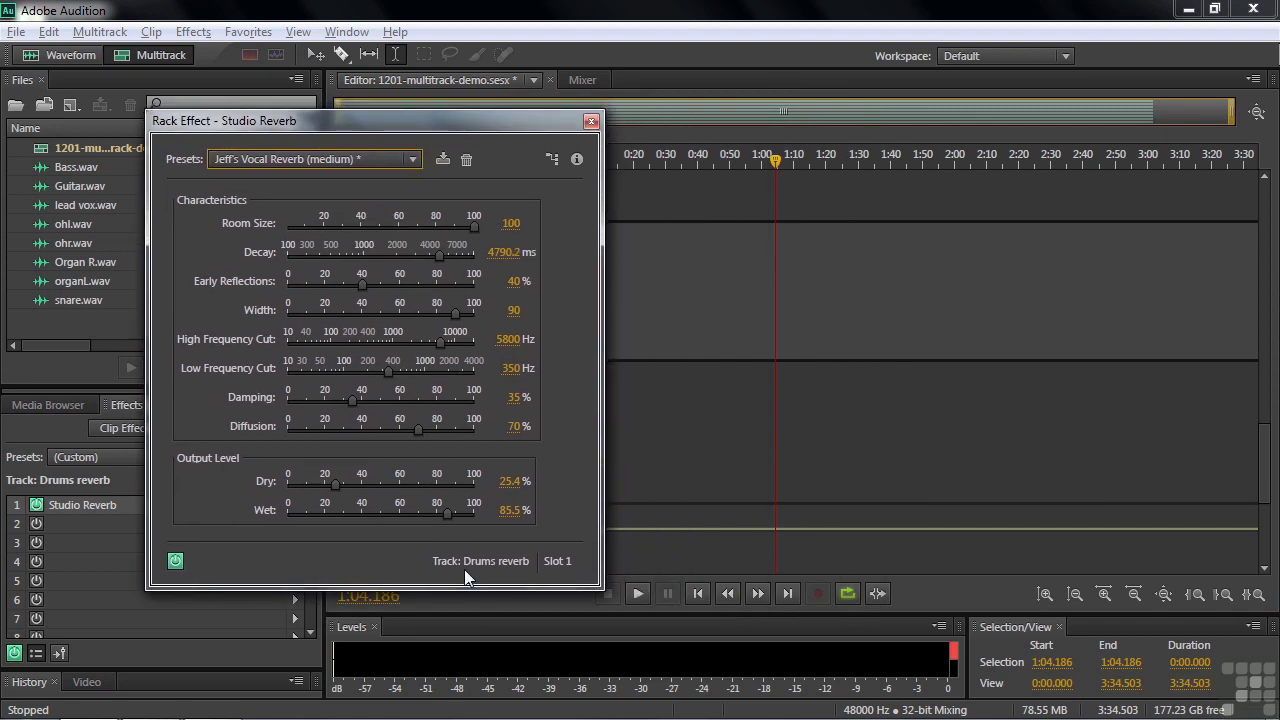
Step: Play a passage while setting the Studio Reverb's wet level to 0% and dry level to 100%, and stop playback
key(space)
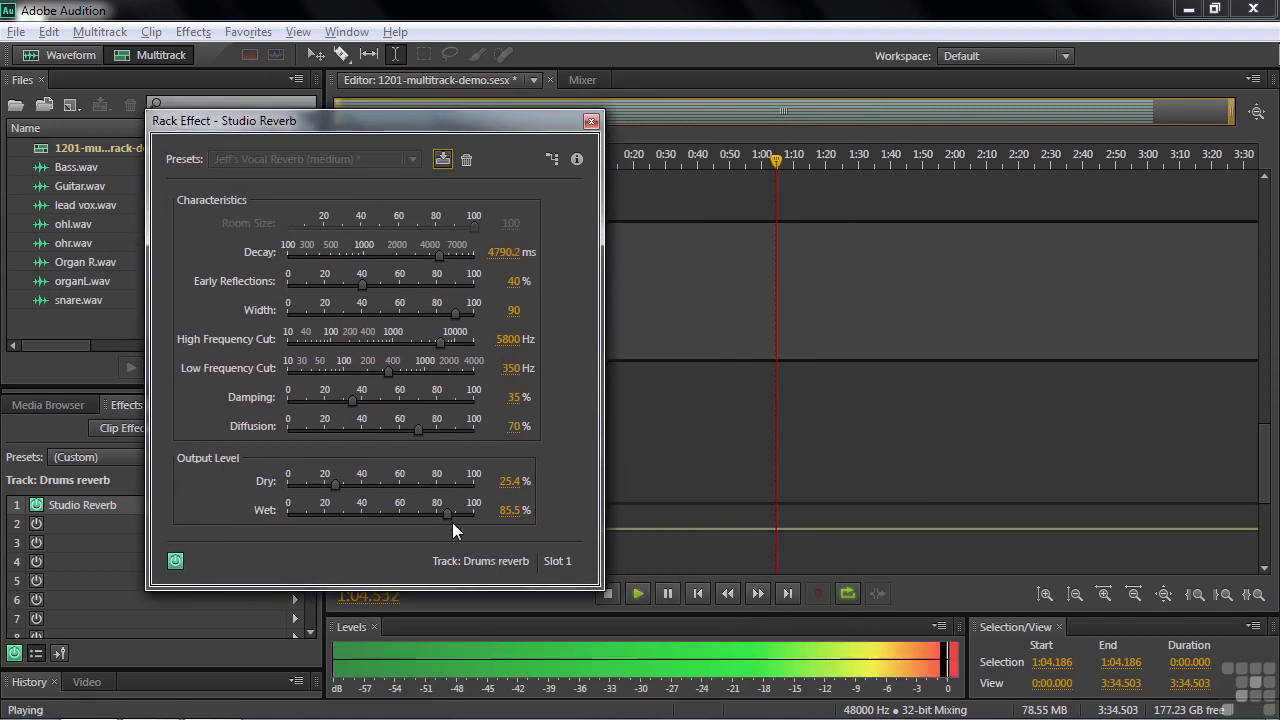
drag(445, 516, 261, 519)
drag(334, 484, 482, 485)
key(space)
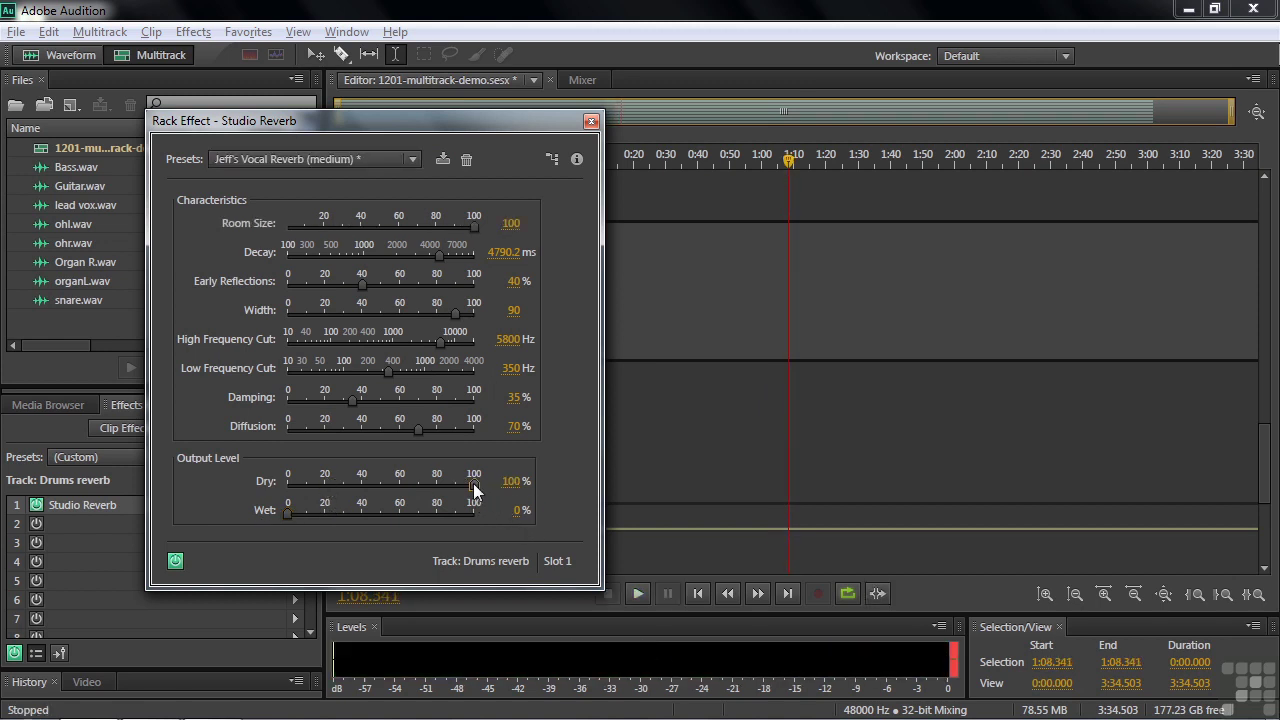
Step: Play a passage while setting the Studio Reverb's wet level to 100% and dry level to about 3%, then stop playback and close its settings
key(space)
drag(474, 488, 332, 488)
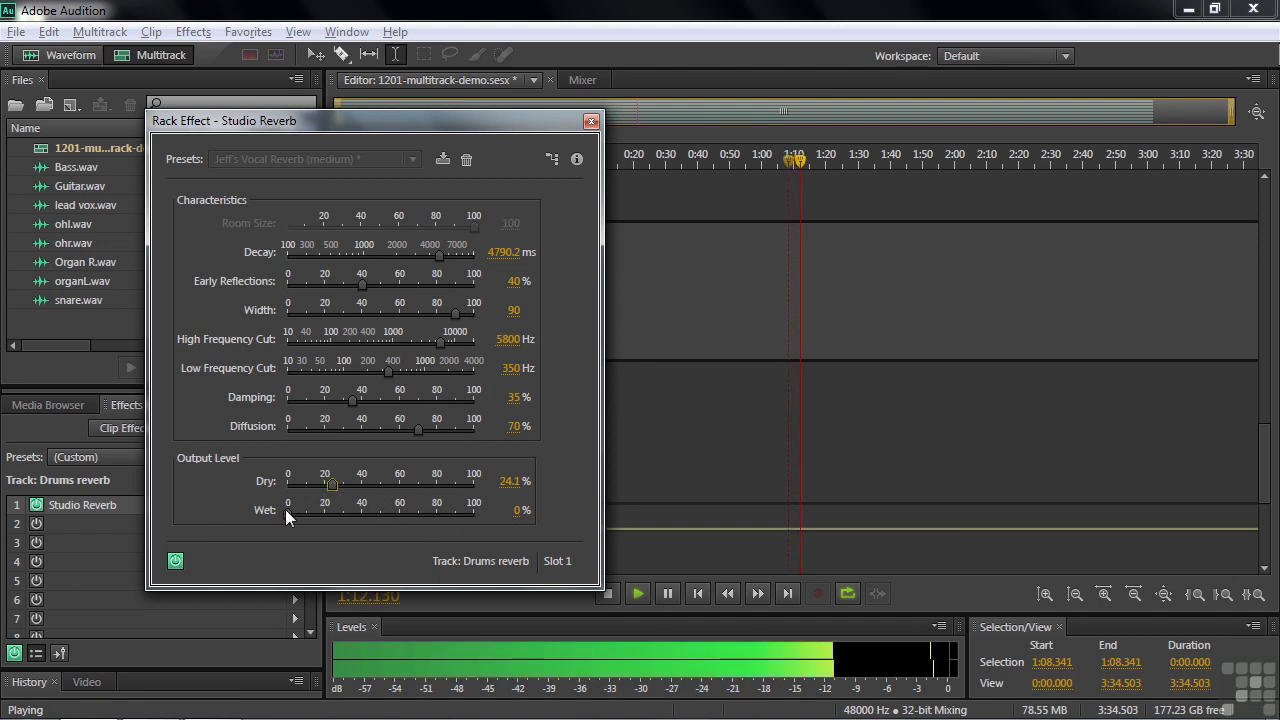
drag(290, 512, 534, 520)
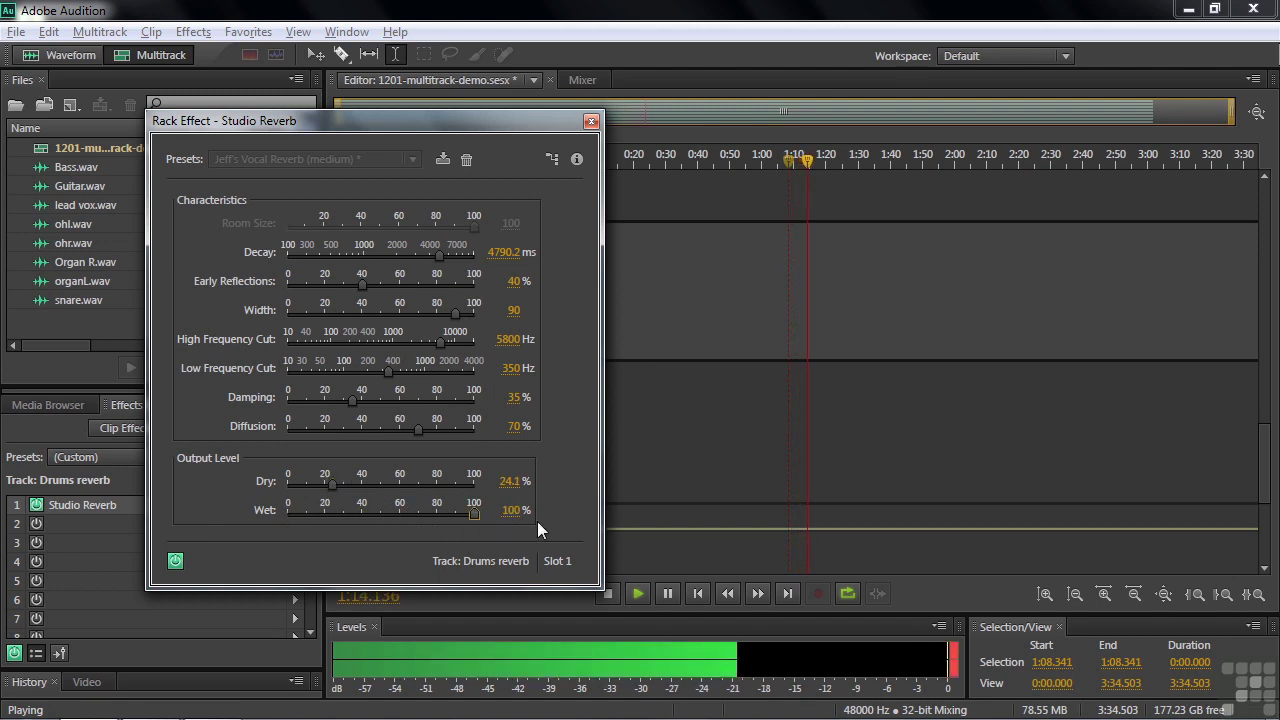
drag(333, 484, 296, 486)
key(space)
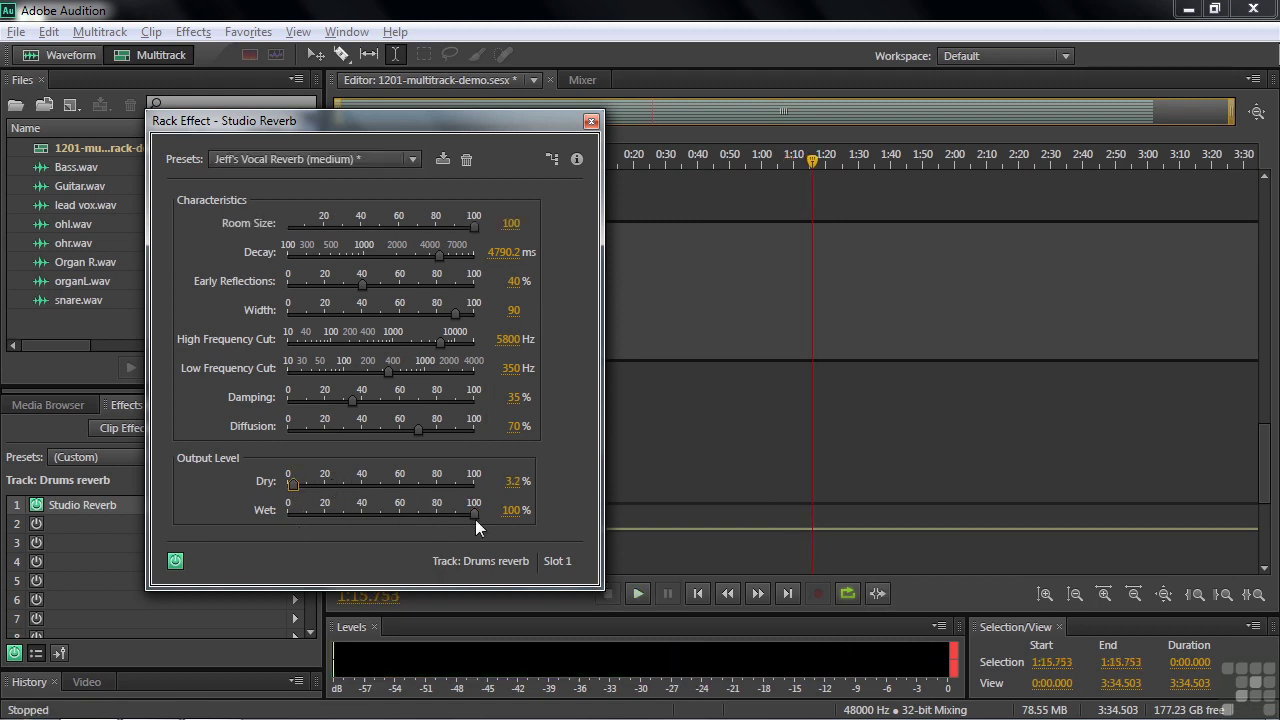
click(591, 121)
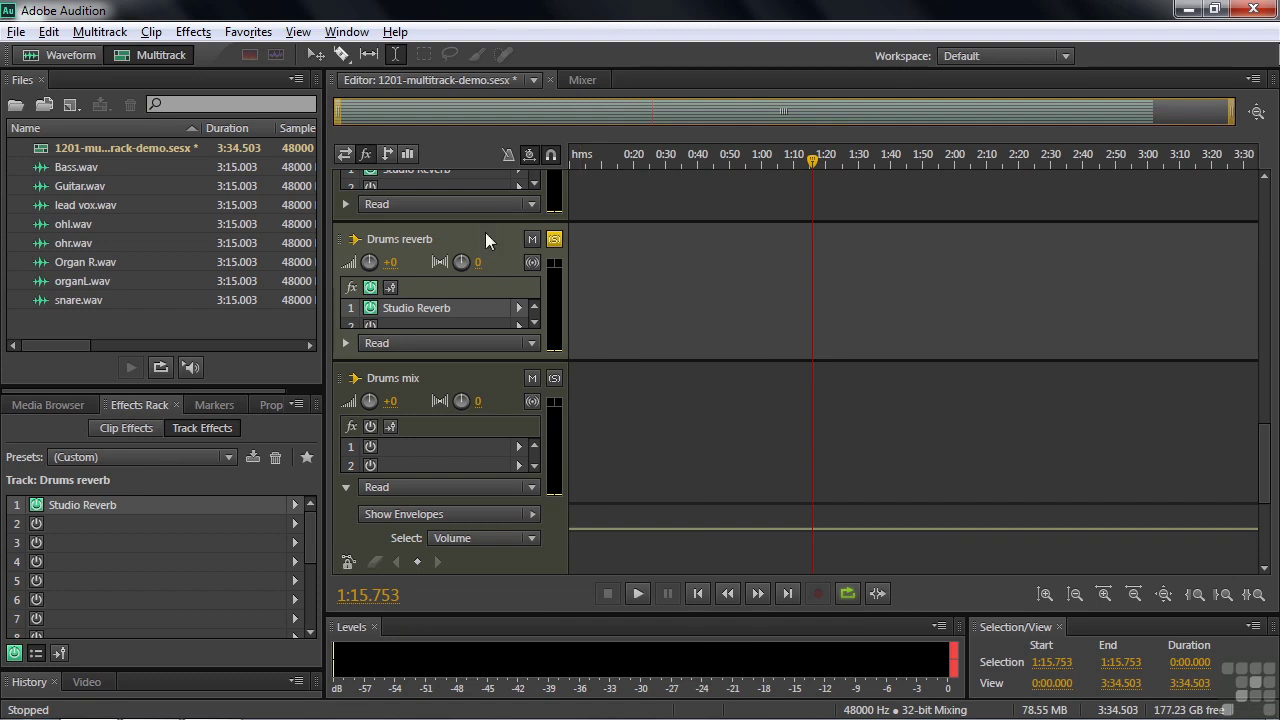
Step: Show the track inputs and outputs, and turn off solo on the Drum set right and Snare drum tracks and the Drums reverb bus
click(344, 154)
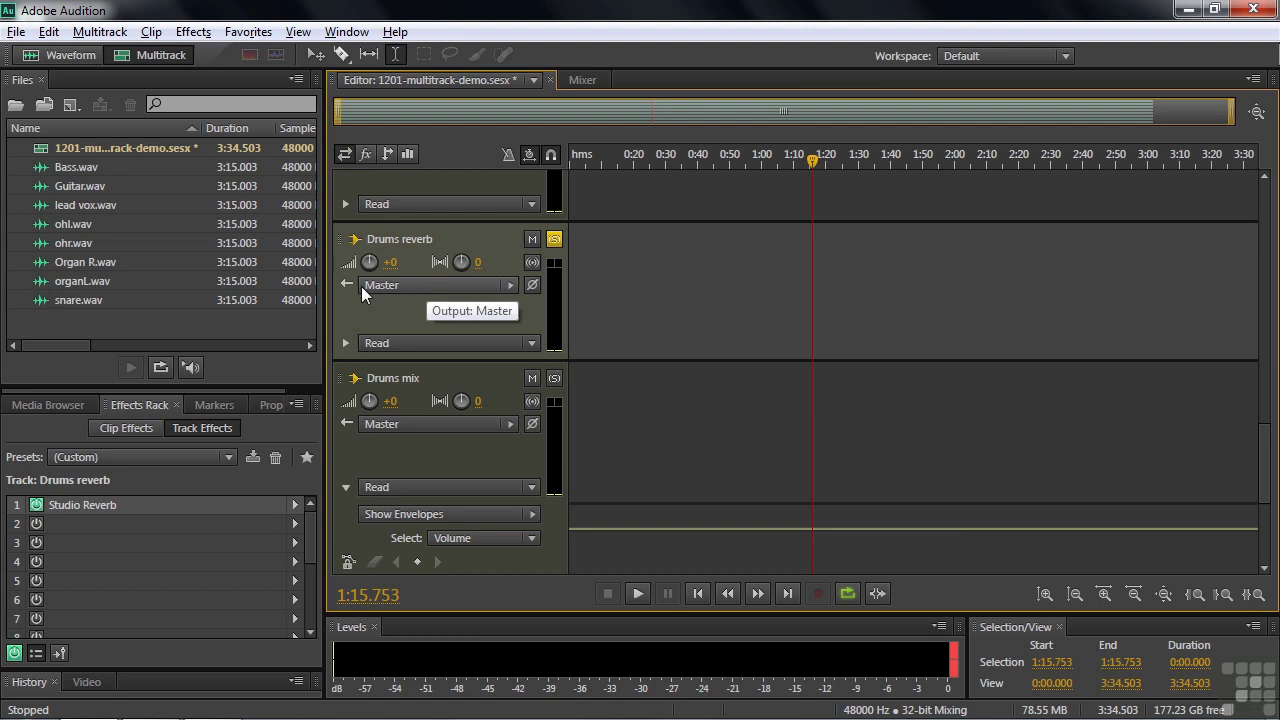
drag(1262, 497, 1266, 394)
click(513, 194)
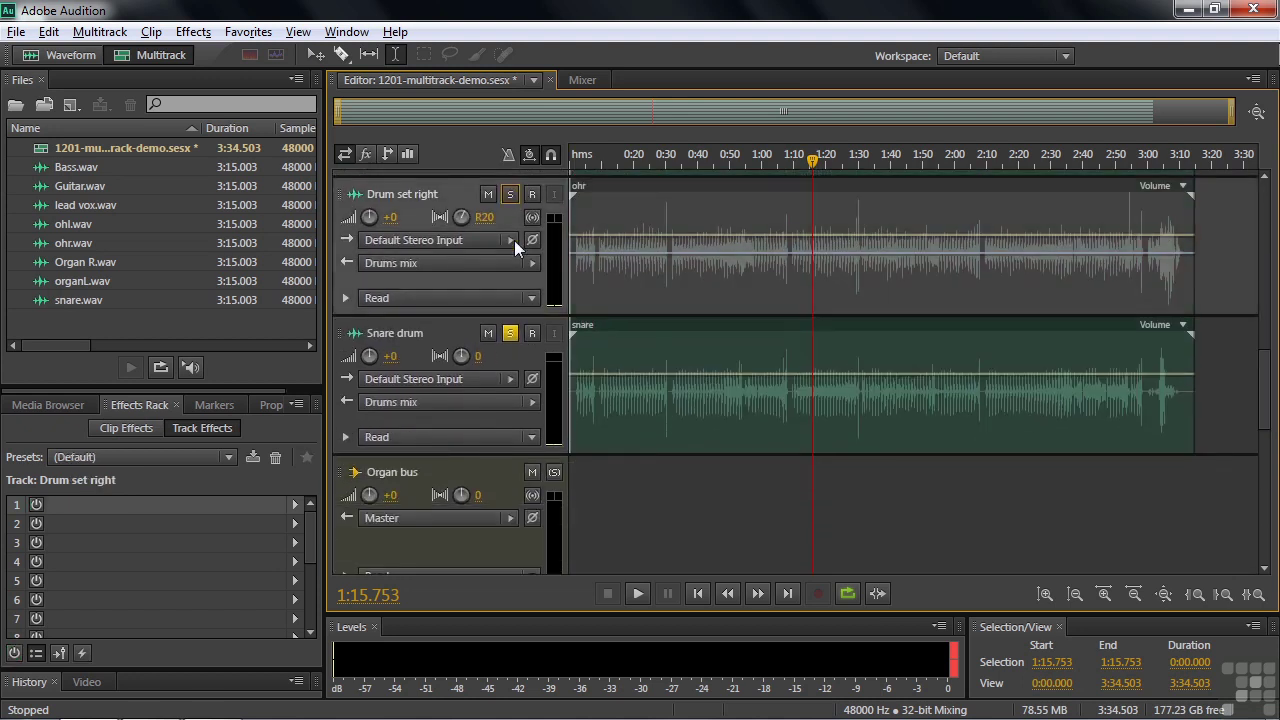
click(512, 334)
scroll(670, 370, down, 5)
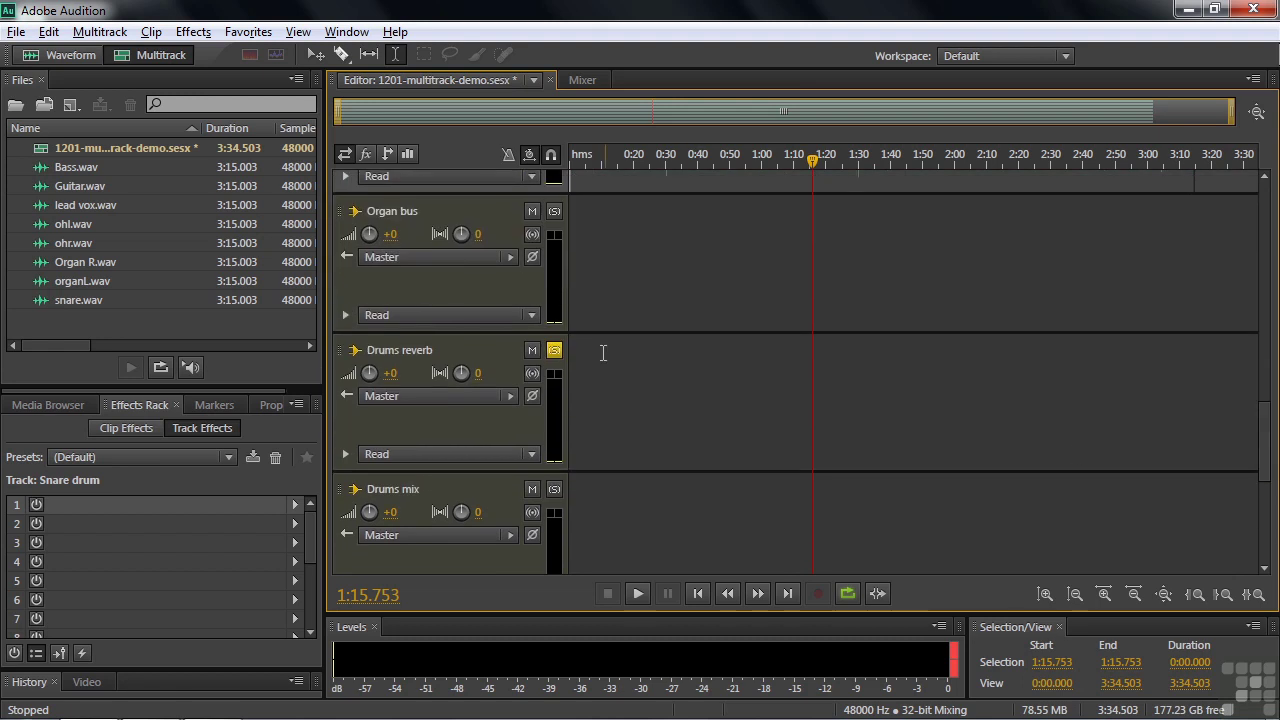
click(555, 351)
drag(1264, 457, 1277, 180)
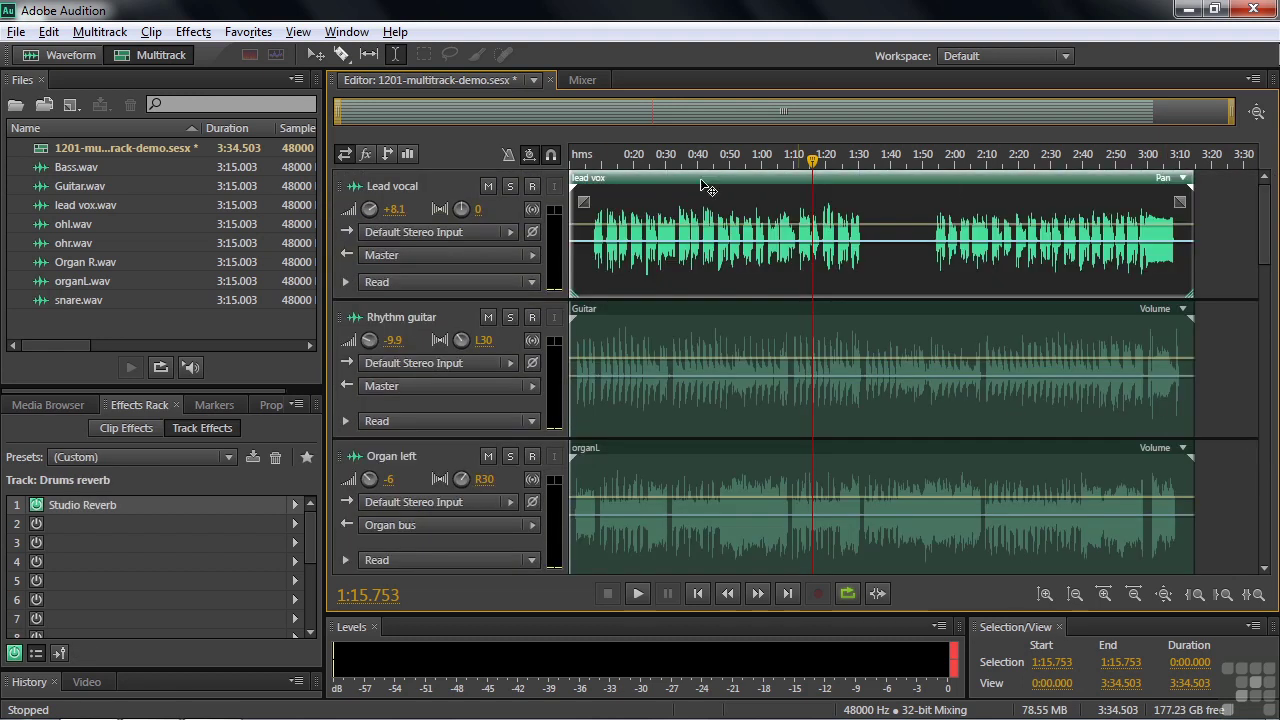
Step: Show the track EQs, enable the Lead vocal's EQ to view its settings, and switch that EQ off again
click(409, 155)
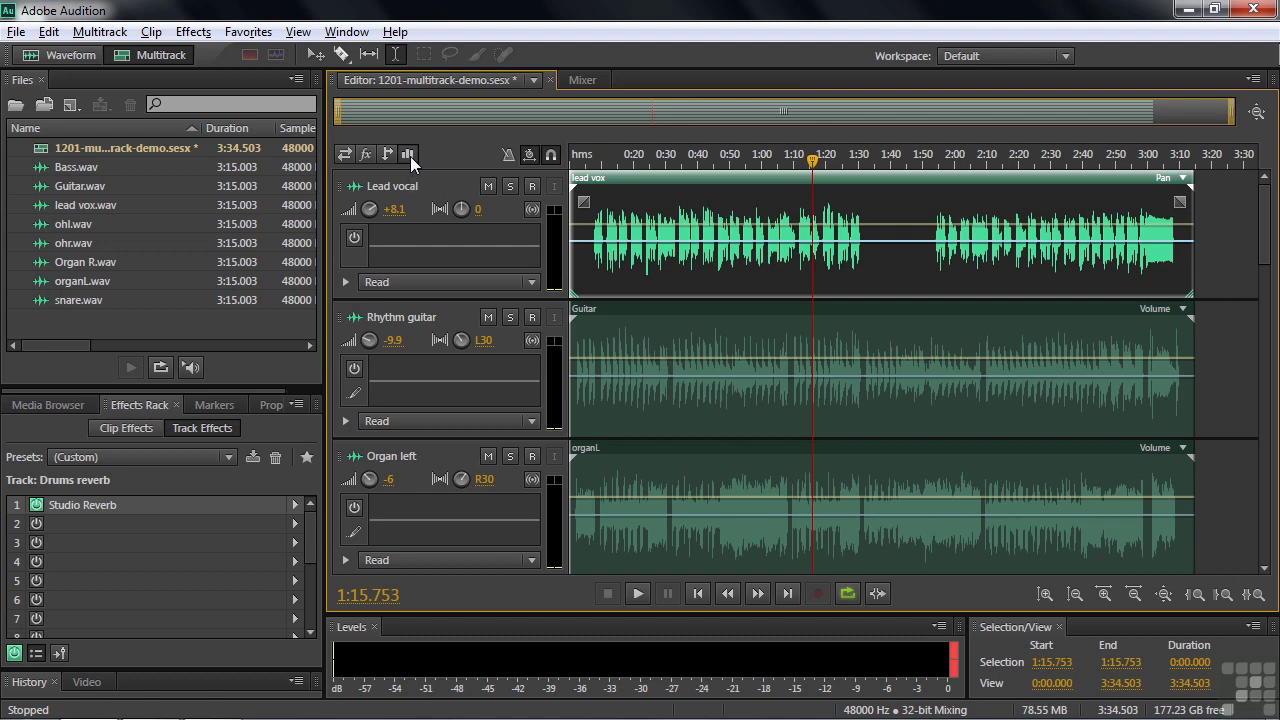
click(355, 239)
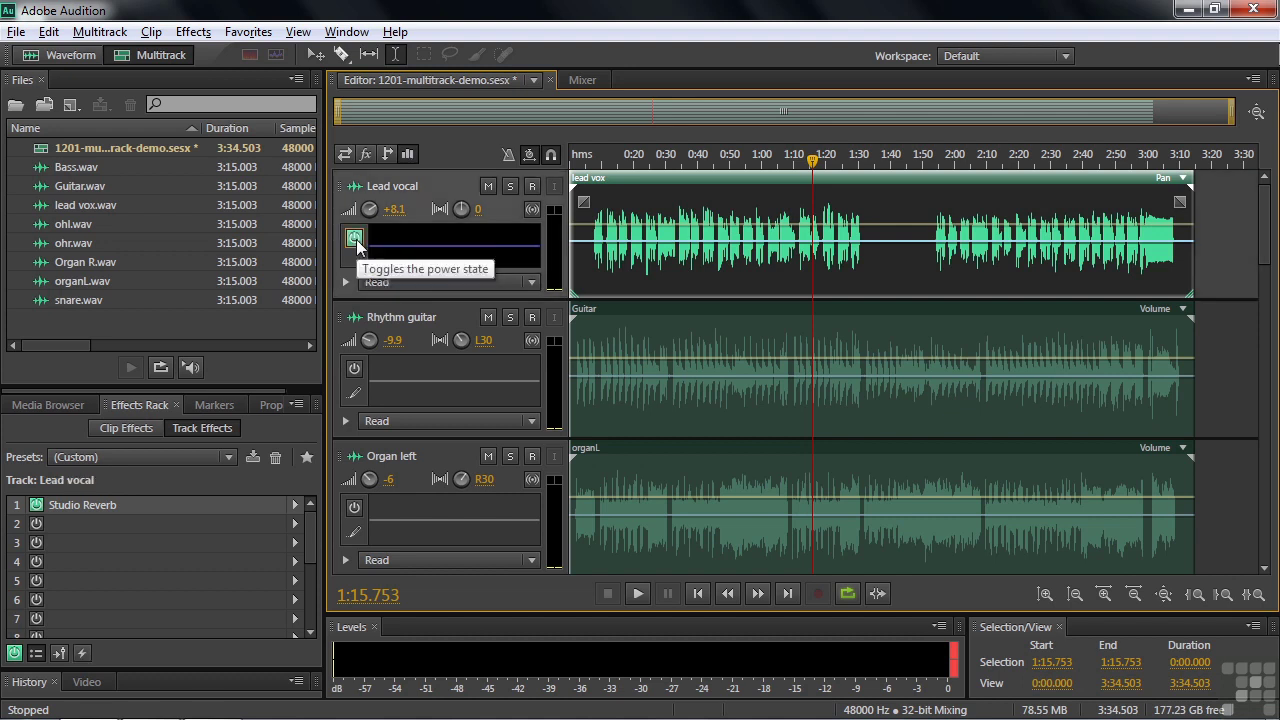
double_click(427, 247)
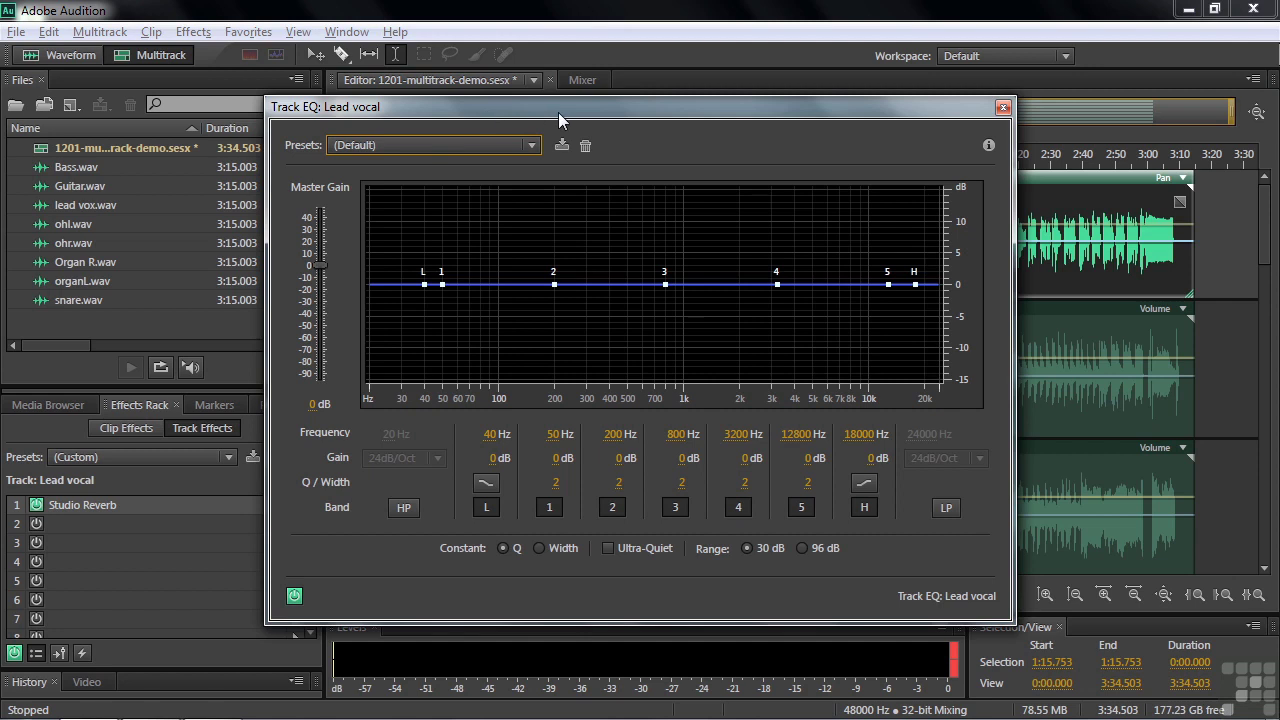
click(1003, 107)
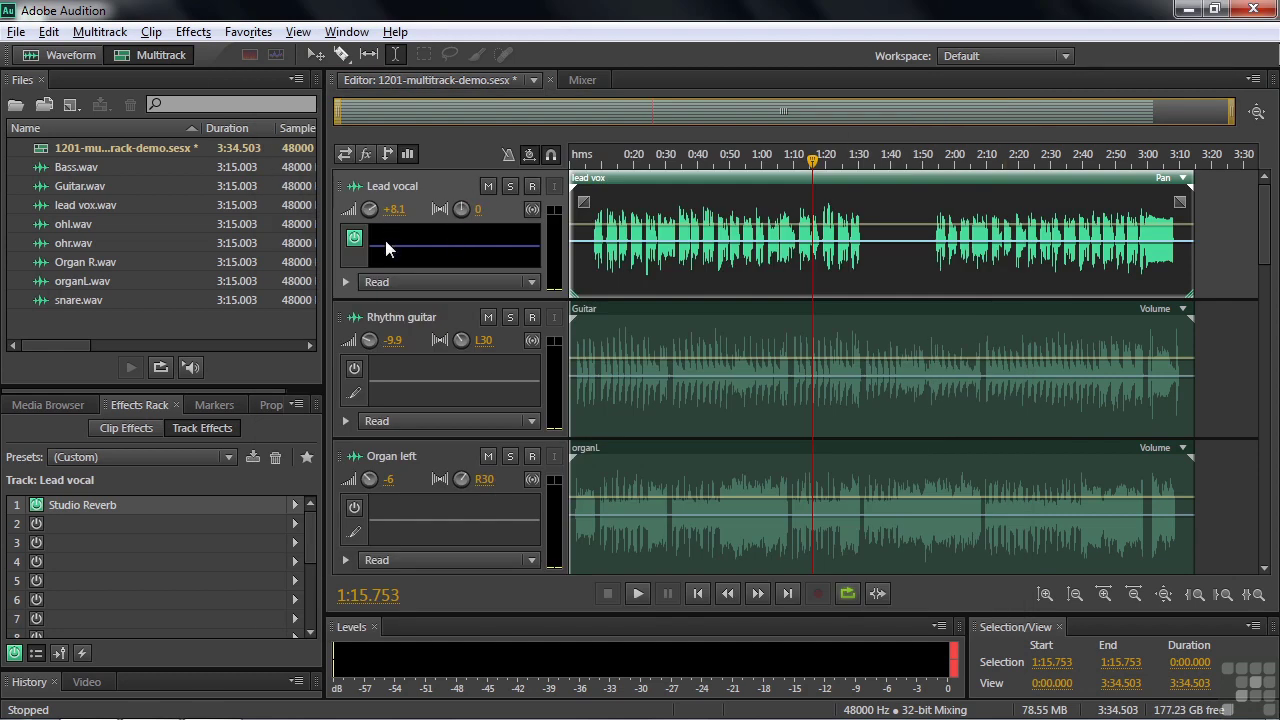
click(354, 237)
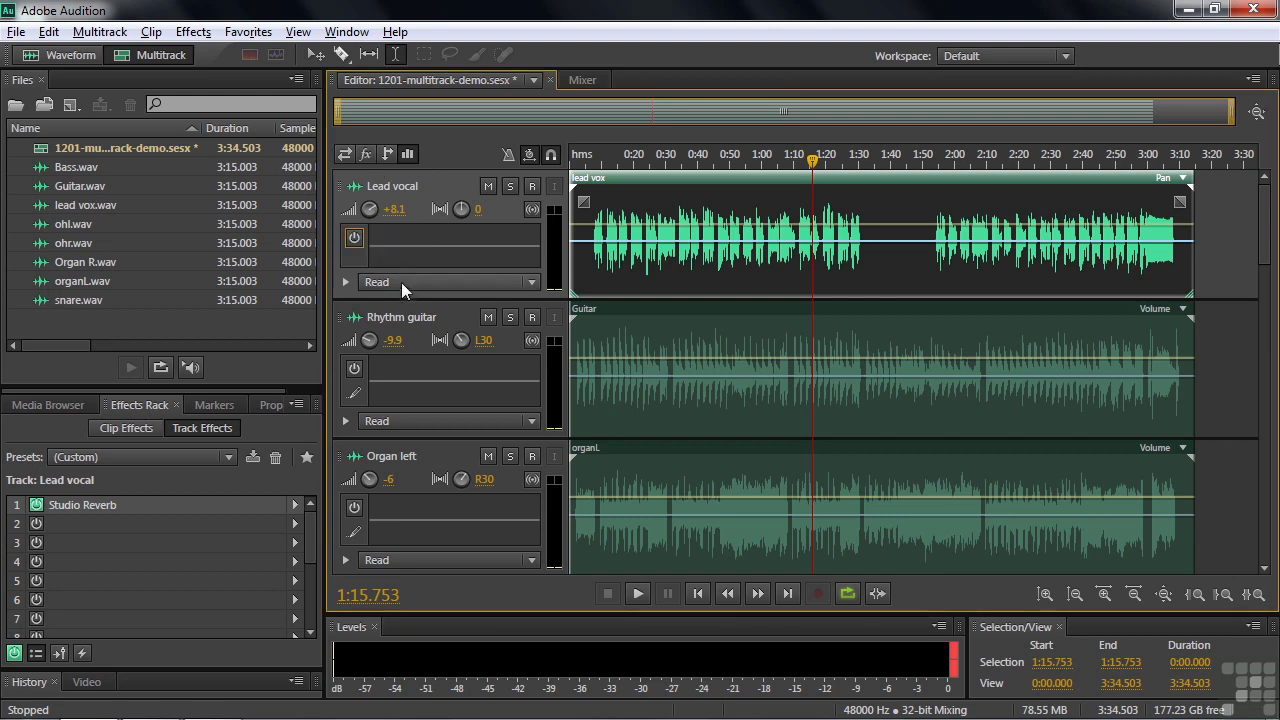
Step: Show the track effects down to the Drums mix bus, then view the track and bus strips in the Mixer and return to the Editor
click(367, 153)
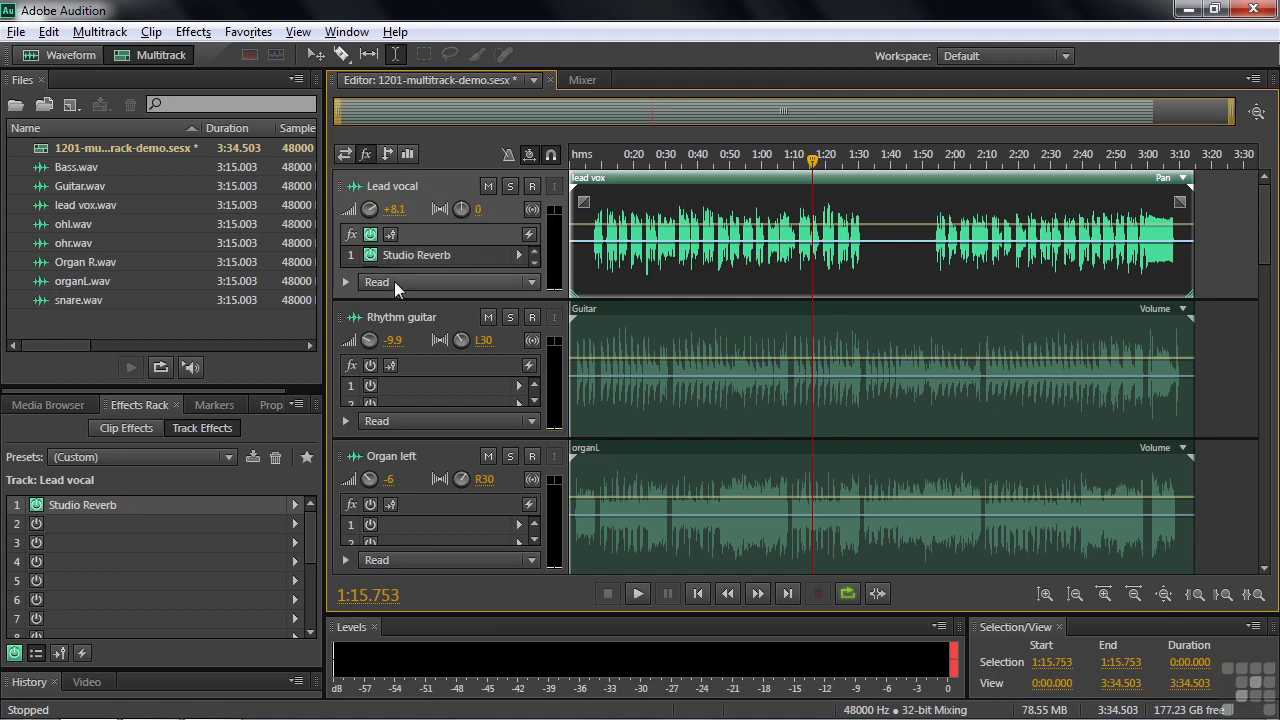
drag(1266, 228, 1257, 451)
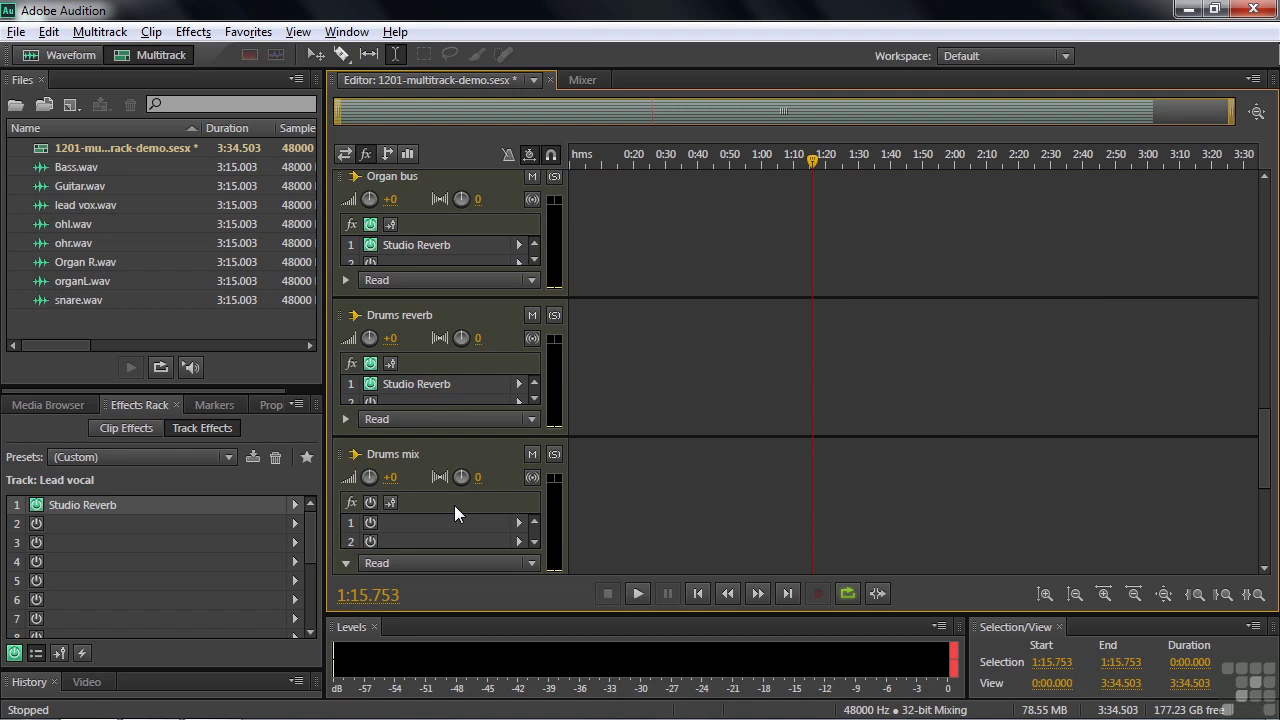
click(582, 80)
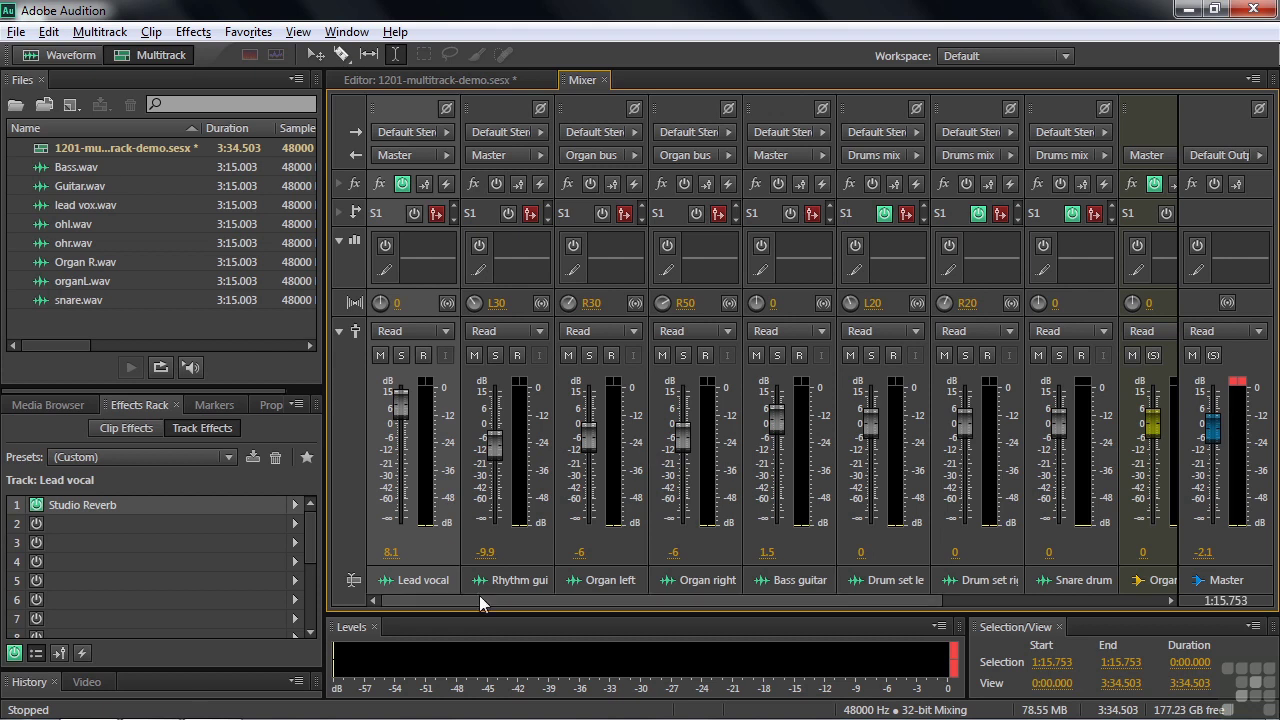
mouse_move(684, 609)
mouse_down()
mouse_move(768, 614)
mouse_move(466, 619)
mouse_move(686, 621)
mouse_up()
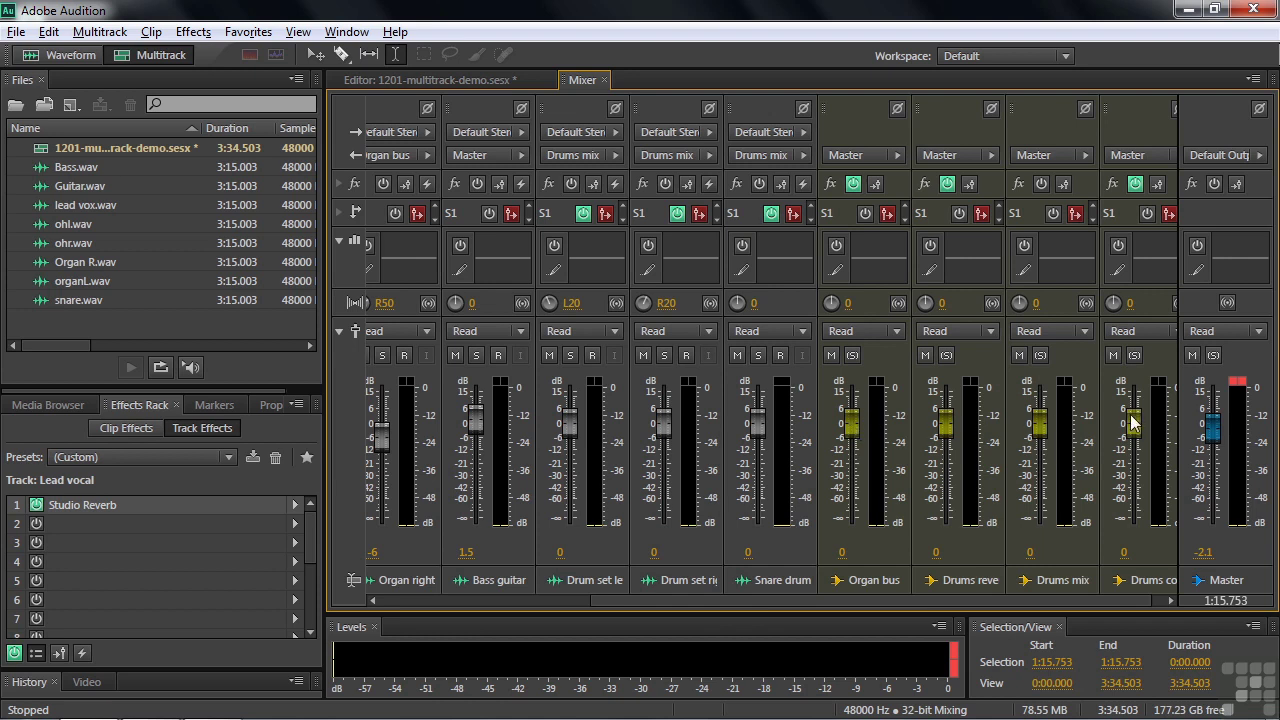
click(425, 77)
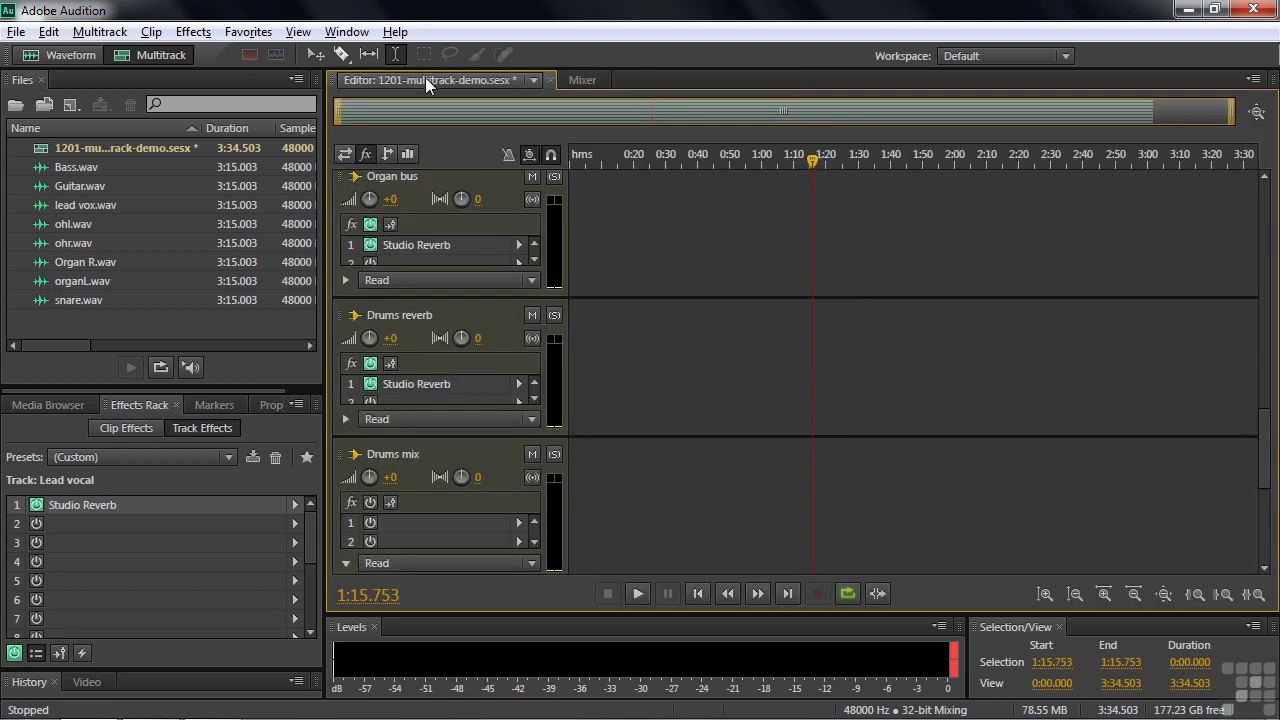
drag(1265, 460, 1260, 188)
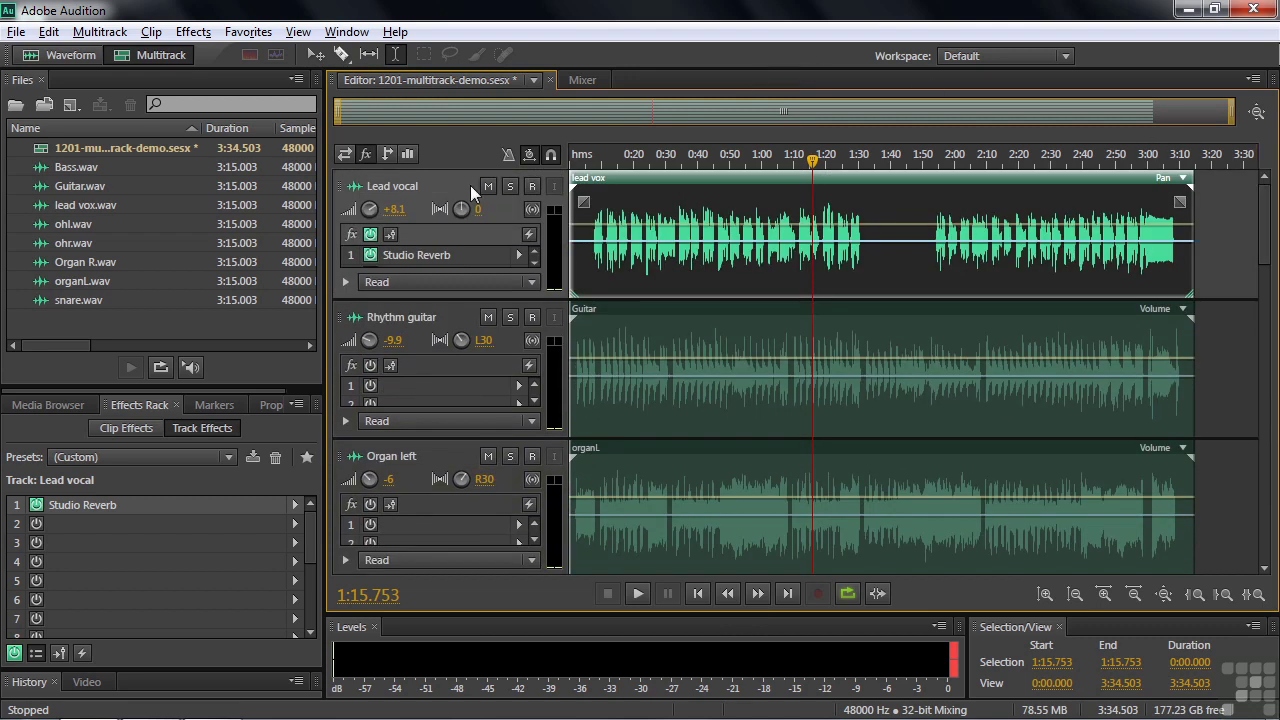